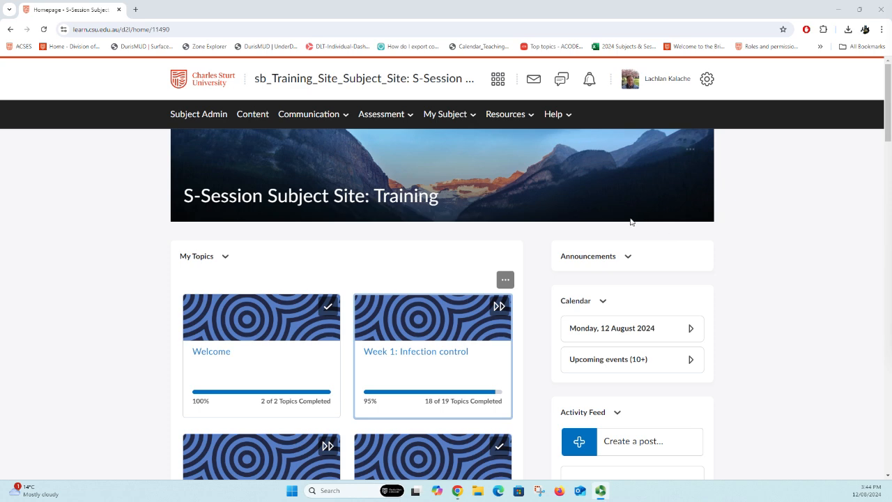
Open the submissions page of the A2: Essay (common) assignment and look through its list of users
click(382, 117)
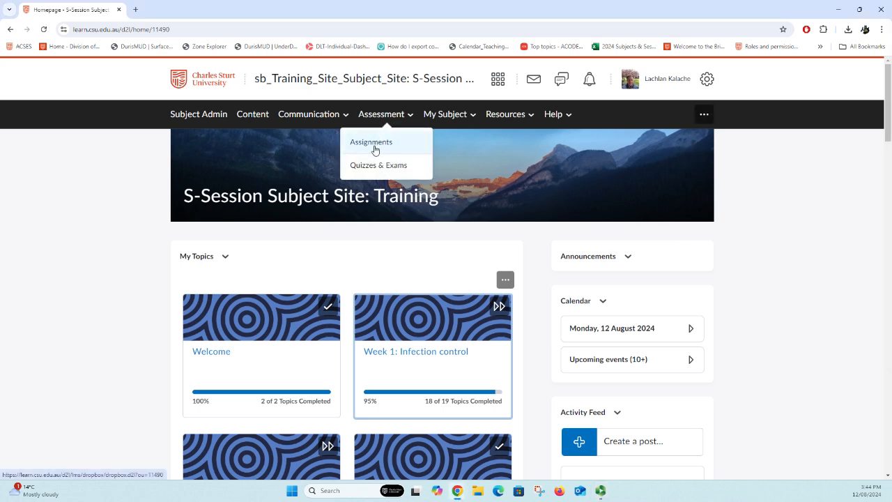
click(377, 143)
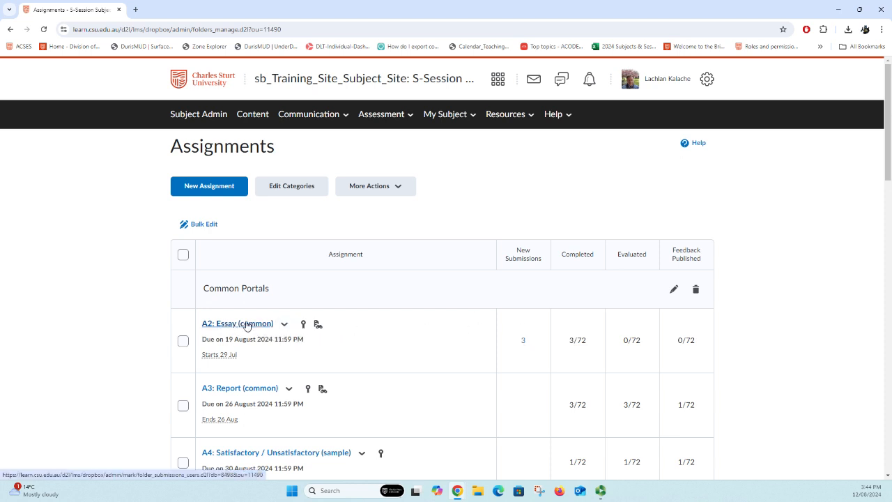
click(285, 326)
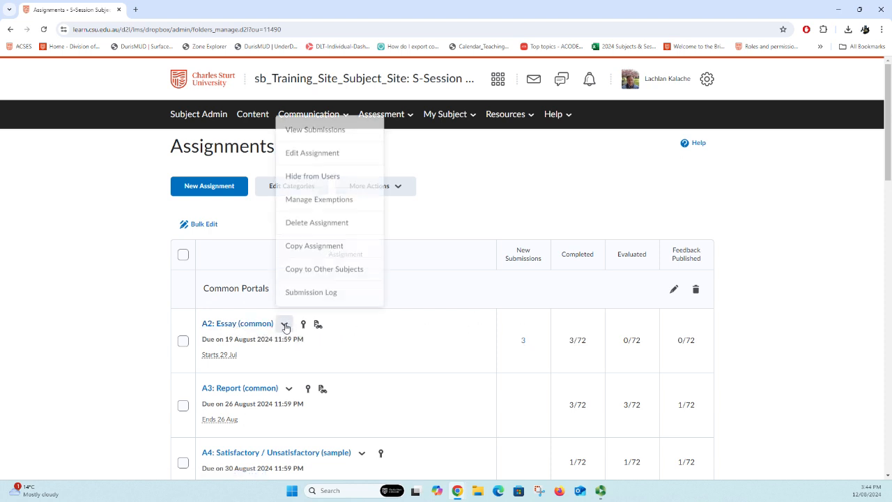
click(310, 134)
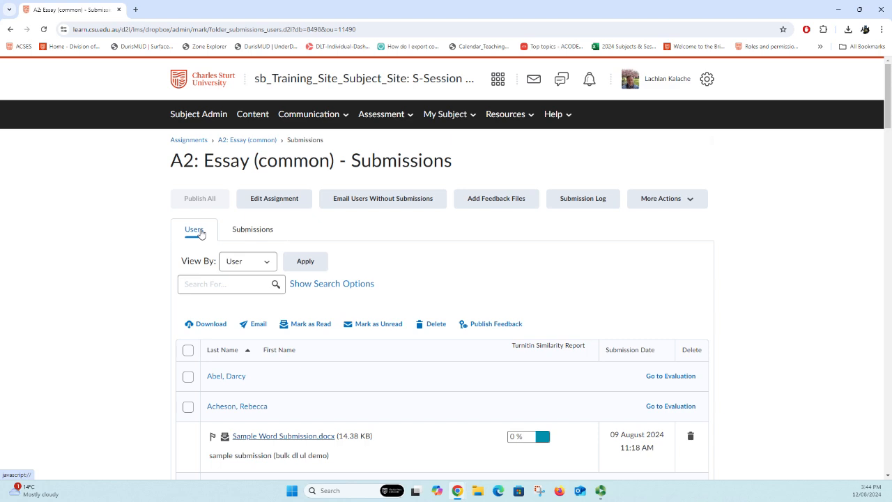
scroll(763, 318, down, 3)
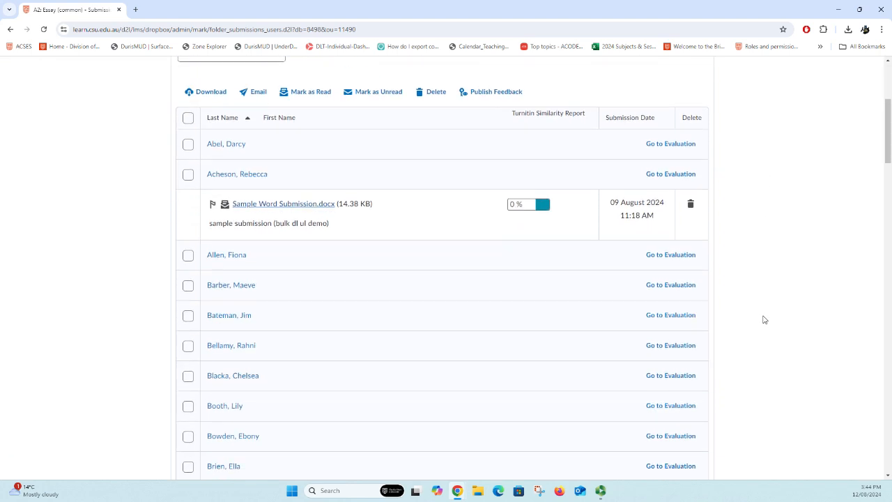
scroll(763, 319, down, 6)
scroll(763, 319, up, 10)
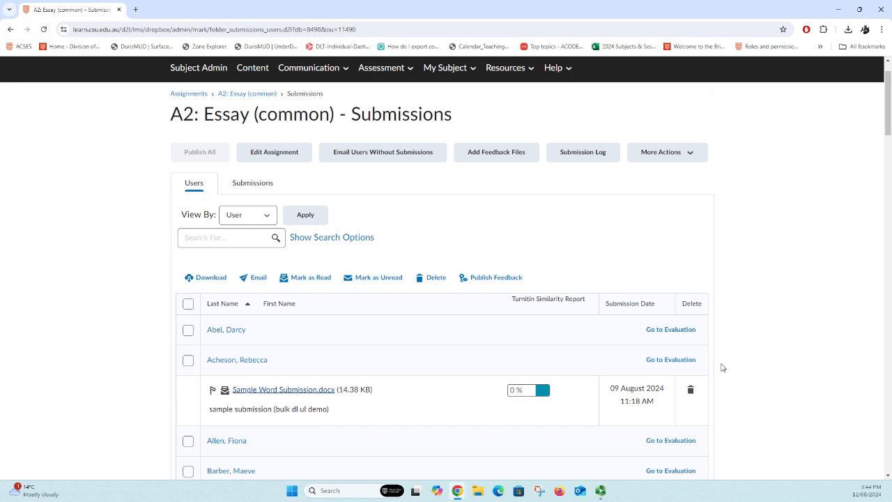
Download all files in the assignment's submissions list as one zip and show it in its folder
click(249, 188)
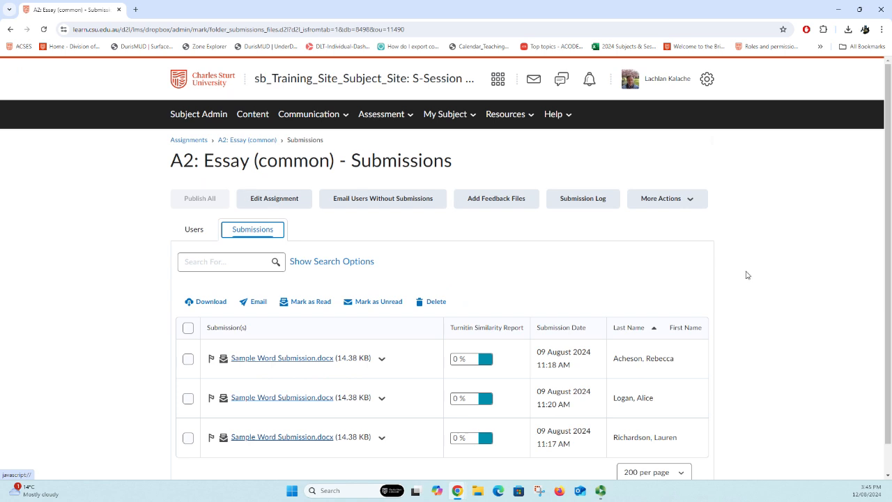
scroll(788, 340, down, 1)
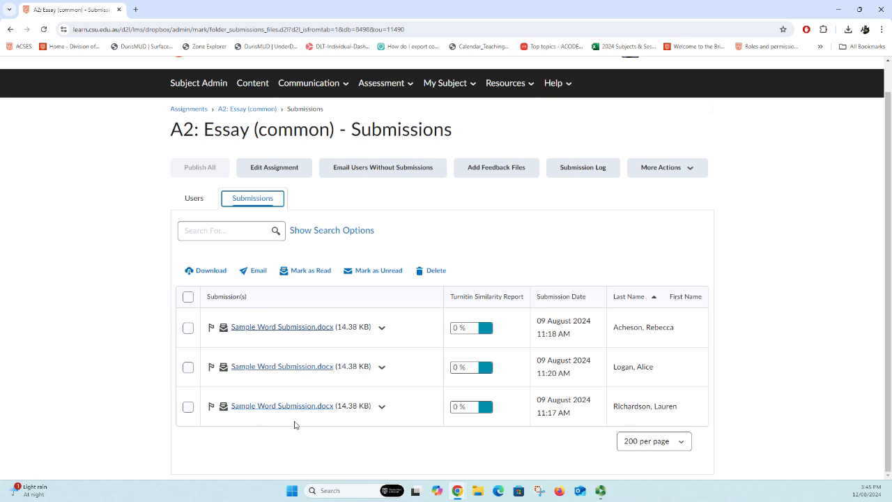
click(188, 299)
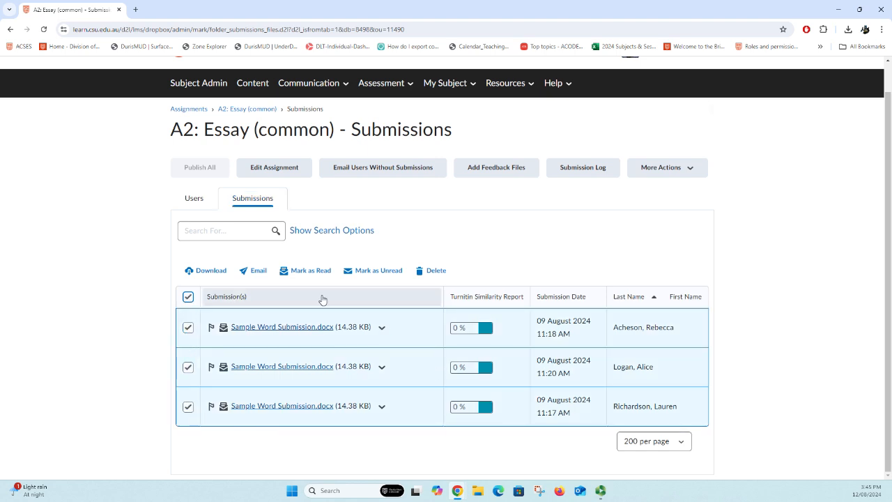
click(209, 272)
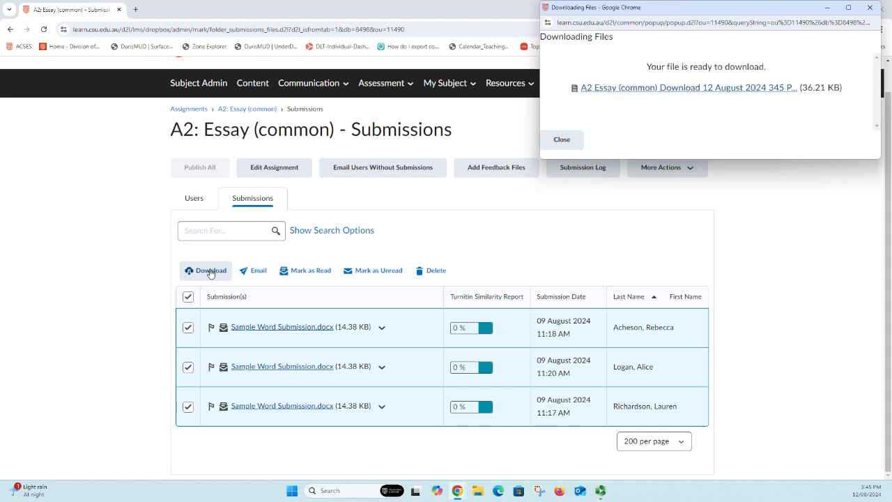
click(661, 90)
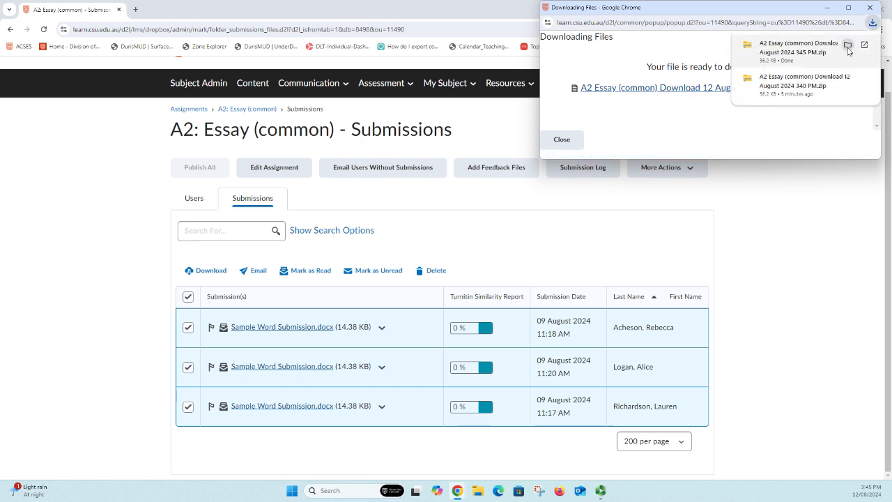
click(848, 45)
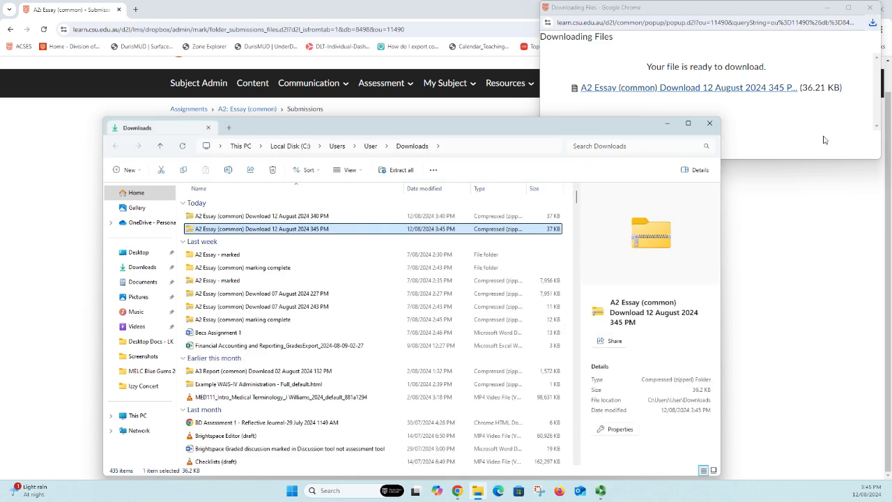
Rename the newly downloaded zip file as "A2 Essay (common) Download 12 August - for marking"
click(310, 232)
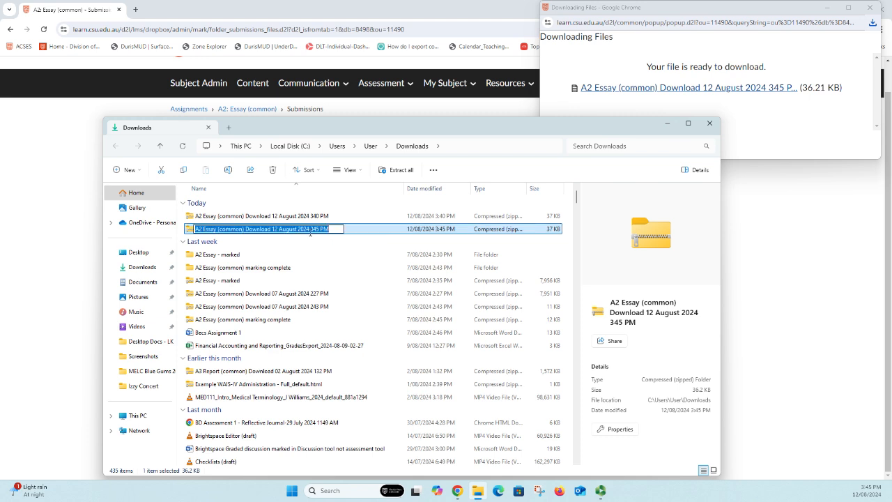
click(336, 228)
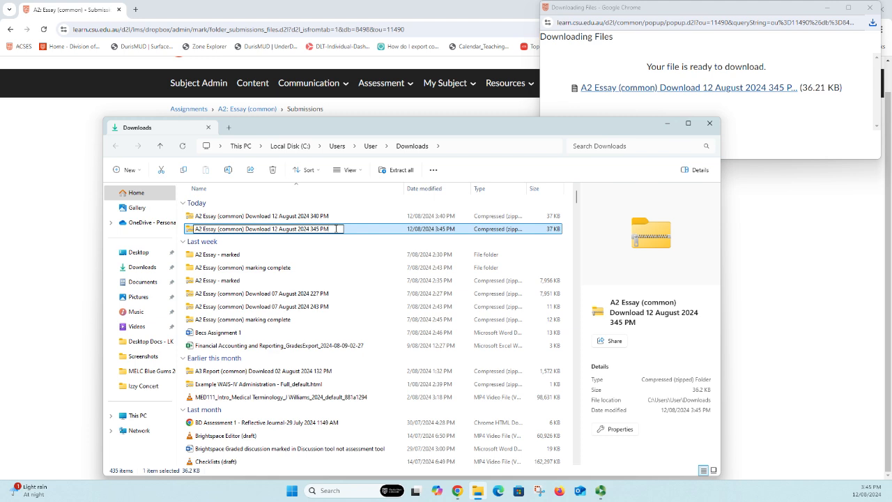
key(BackSpace)
key(BackSpace)
key(BackSpace)
key(BackSpace)
key(BackSpace)
key(BackSpace)
key(BackSpace)
key(BackSpace)
key(BackSpace)
key(BackSpace)
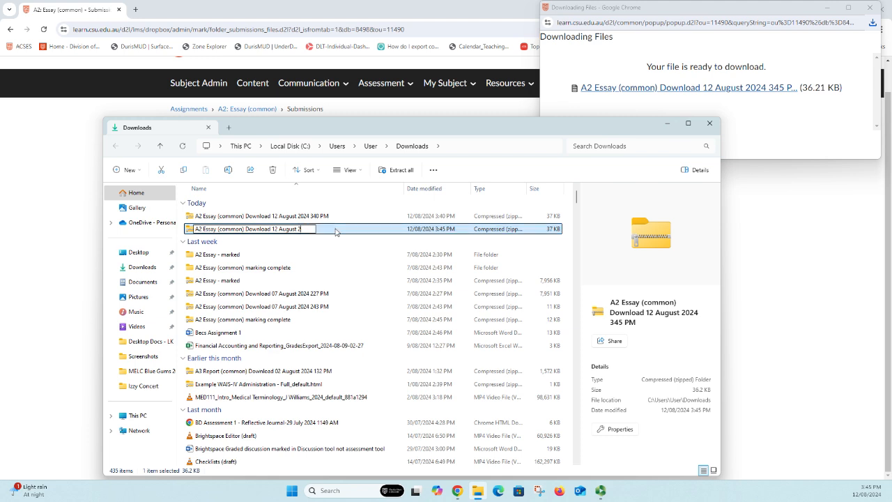
text(for marking)
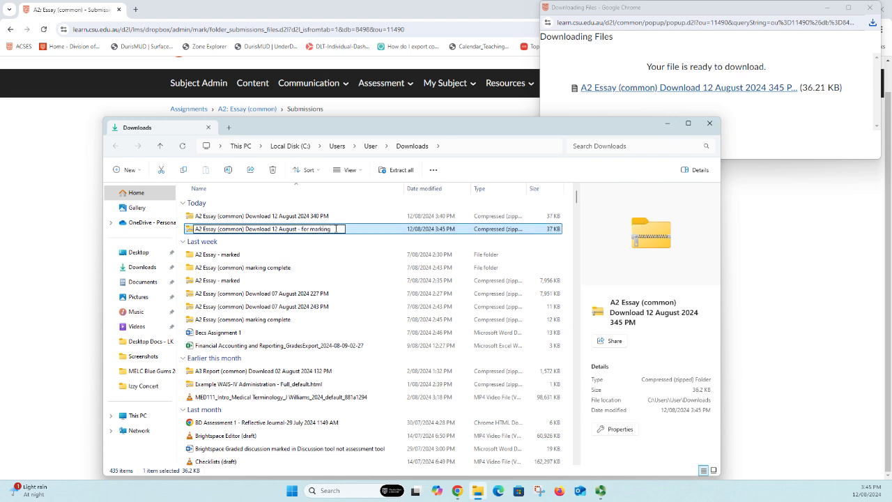
key(Return)
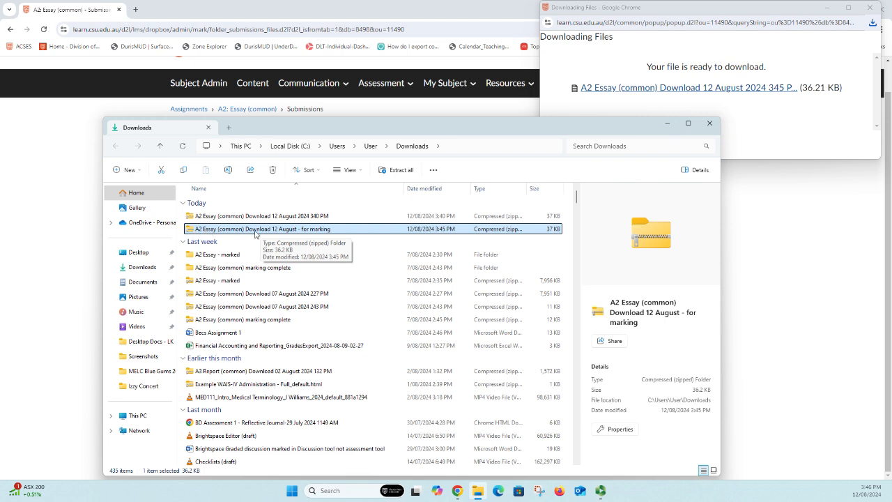
Examine the renamed zip's contents and its first student folder, widening the name column, and return to Downloads
double_click(212, 232)
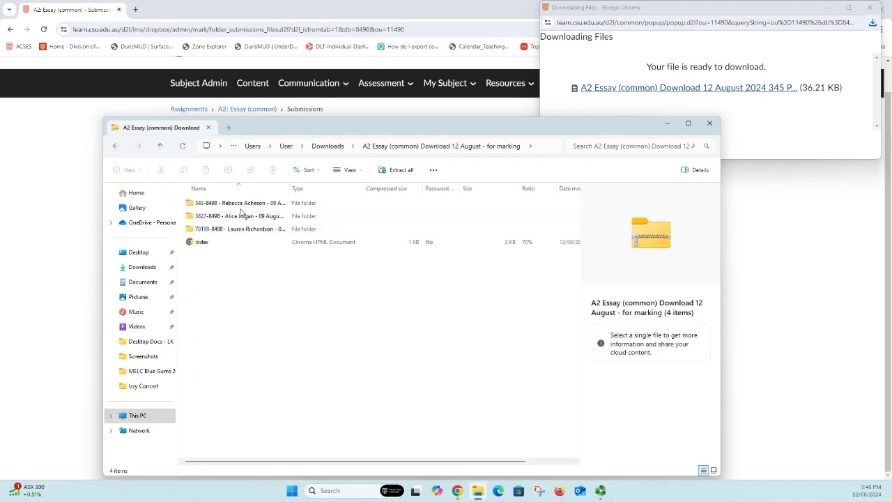
drag(288, 189, 356, 188)
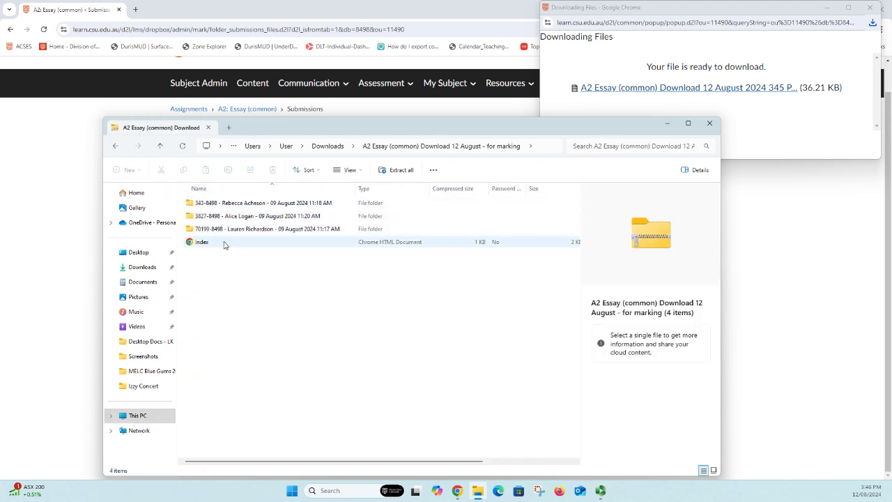
click(234, 202)
double_click(235, 203)
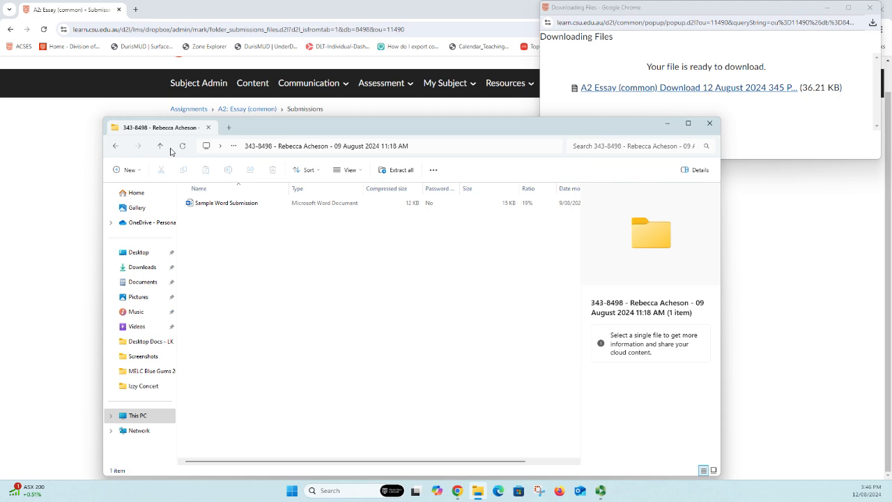
click(115, 146)
click(118, 148)
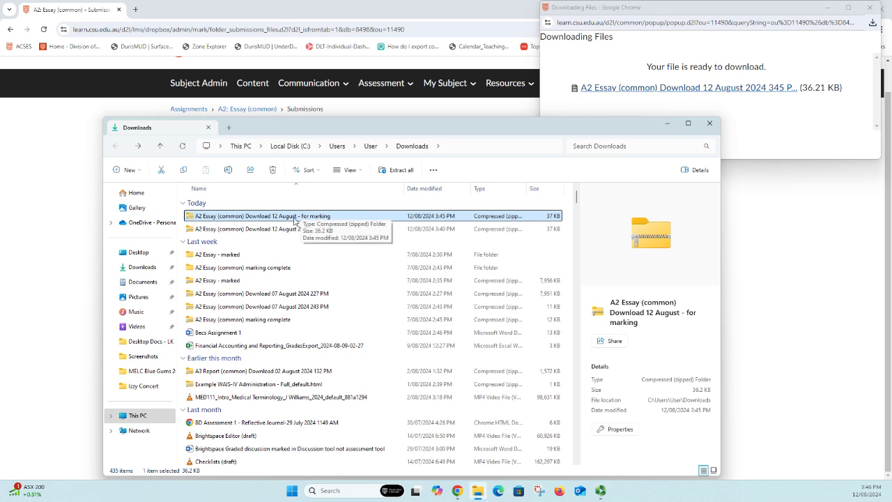
Extract the "for marking" zip to the suggested folder in Downloads and widen the name column to read the full folder names
right_click(243, 220)
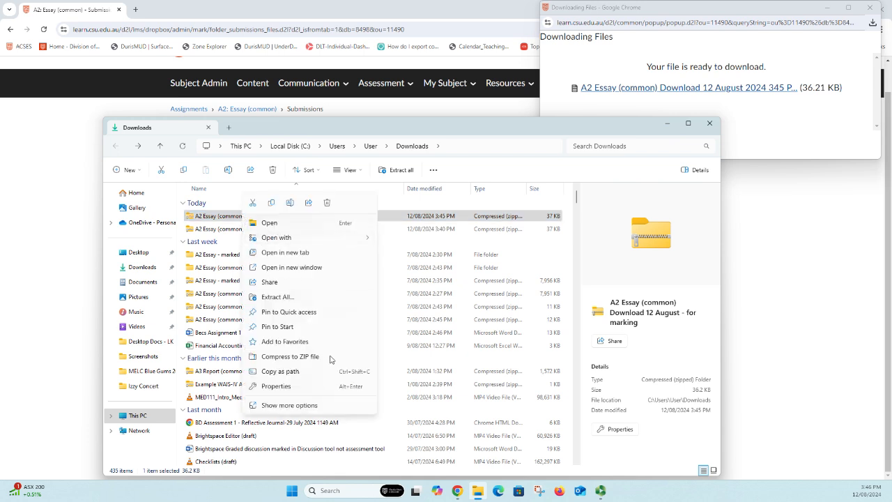
click(273, 299)
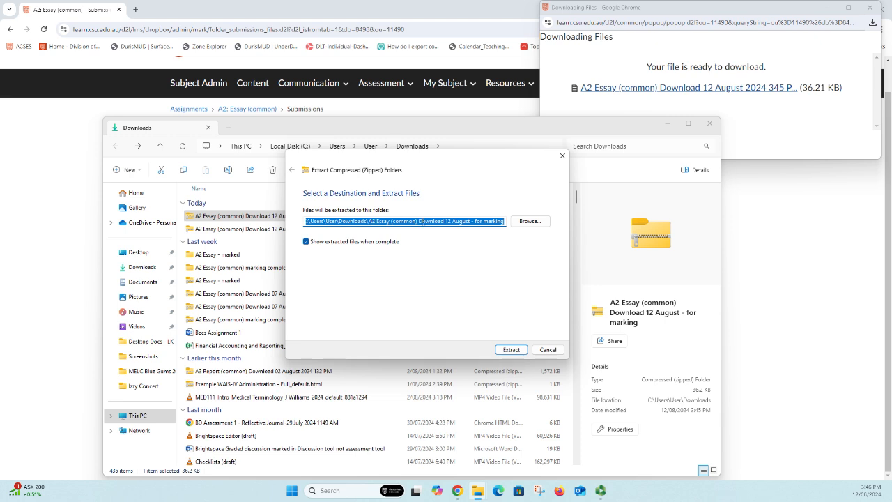
click(516, 352)
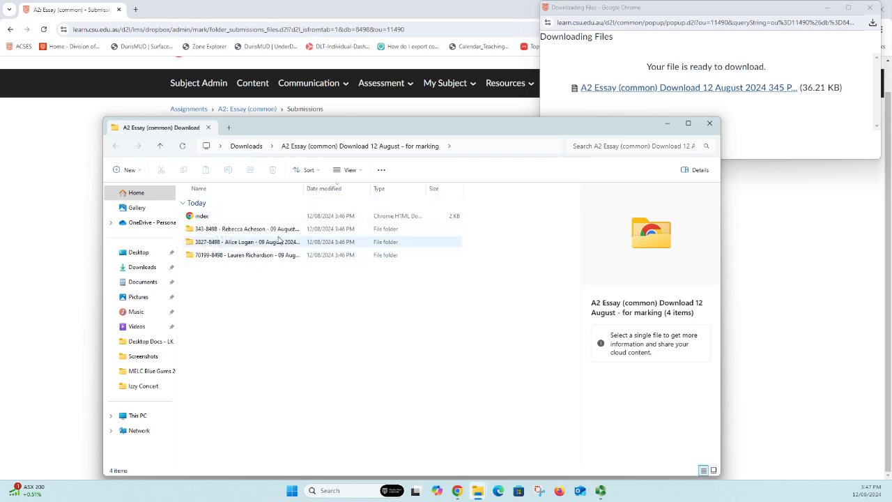
drag(305, 194, 361, 193)
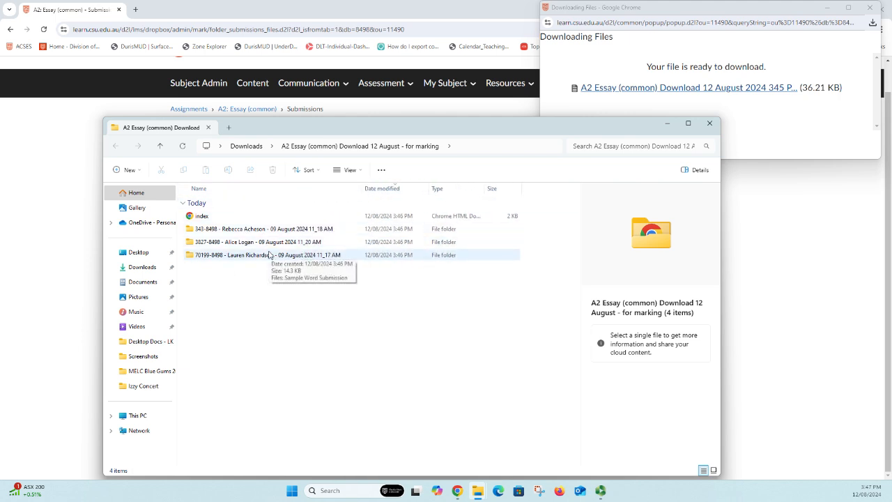
Open Sample Word Submission from the first extracted student folder in Word and enable editing
double_click(239, 233)
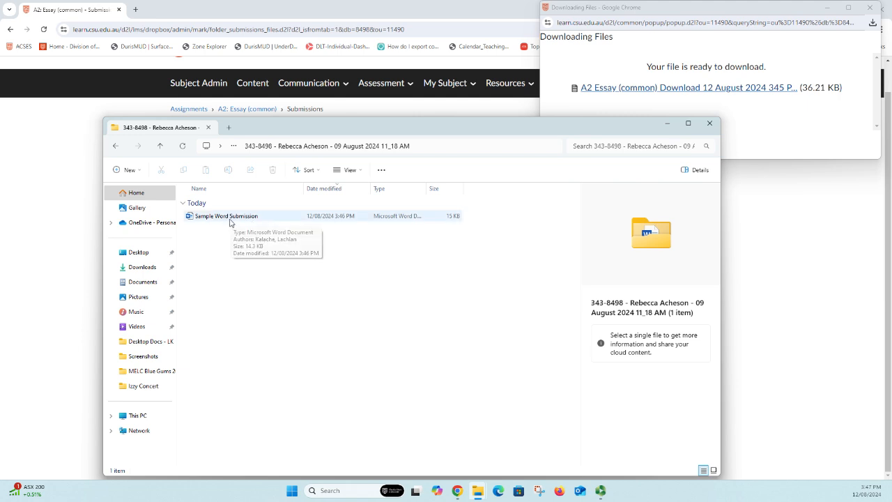
double_click(228, 217)
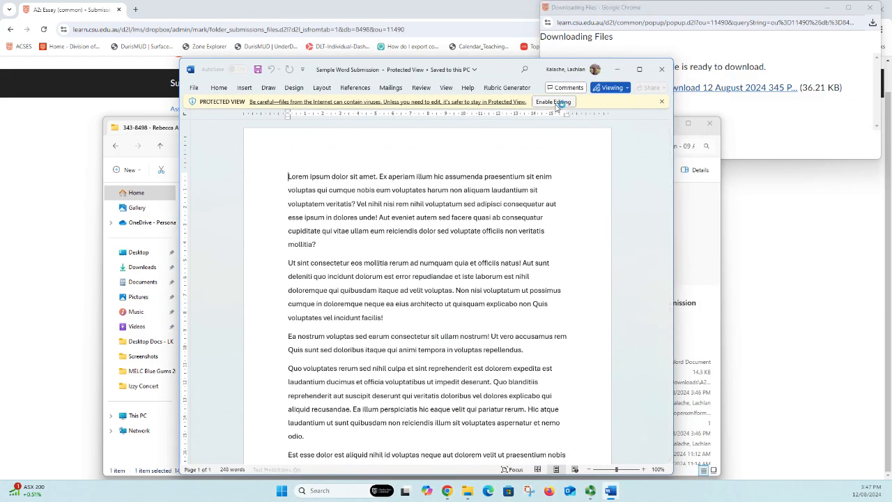
click(553, 103)
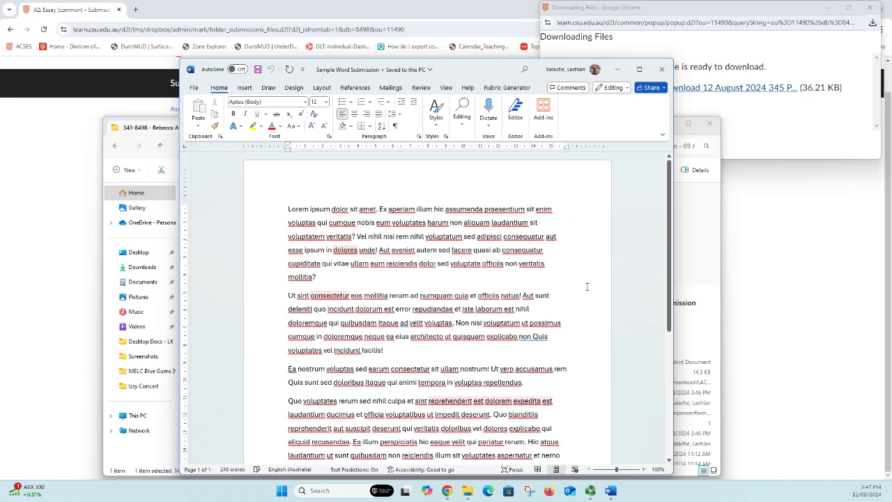
Post the comment "This bit amazing" on the words "sit enim" in the first line of the essay
drag(527, 210, 552, 210)
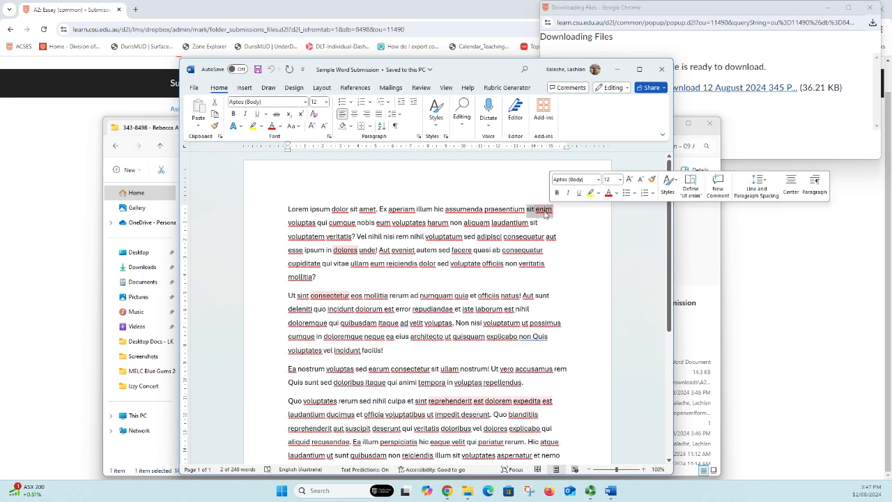
right_click(545, 211)
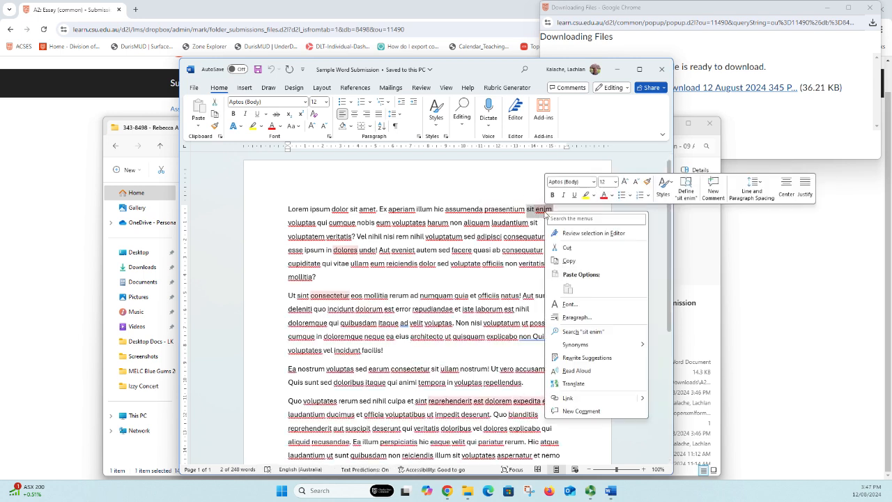
click(601, 411)
text(t amazing)
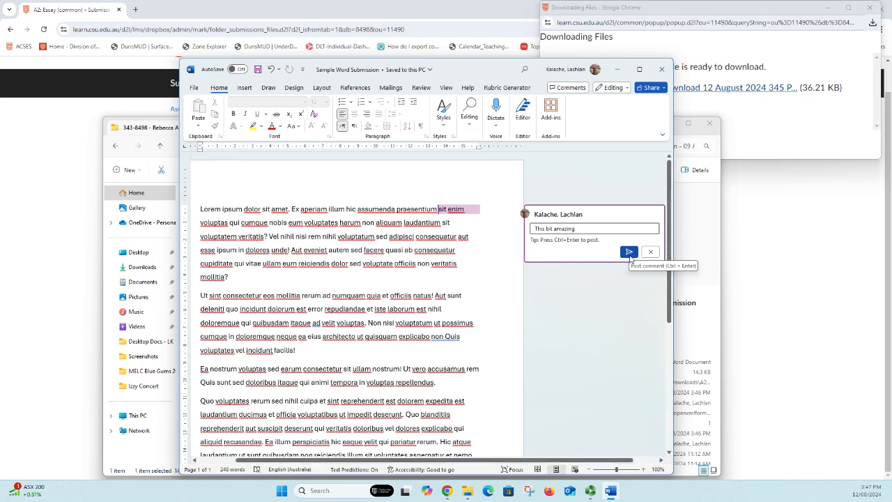
click(630, 252)
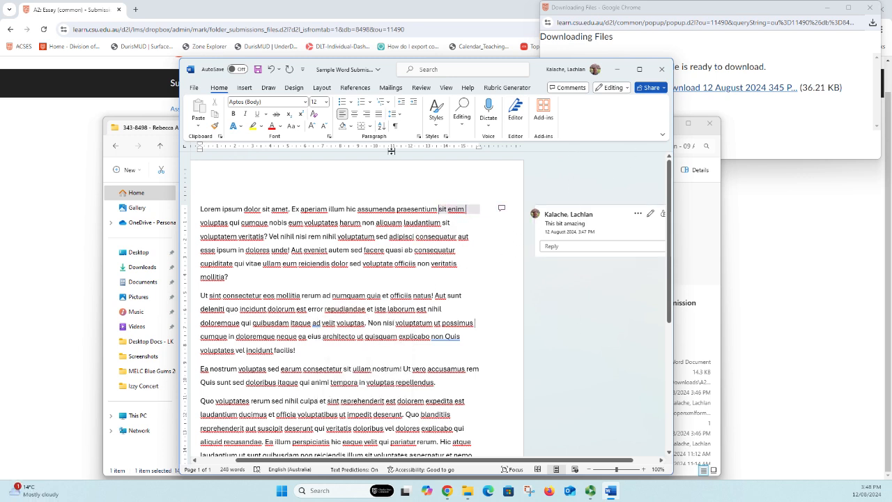
Save and close the commented document, and go back up to the extracted "for marking" folder
click(257, 69)
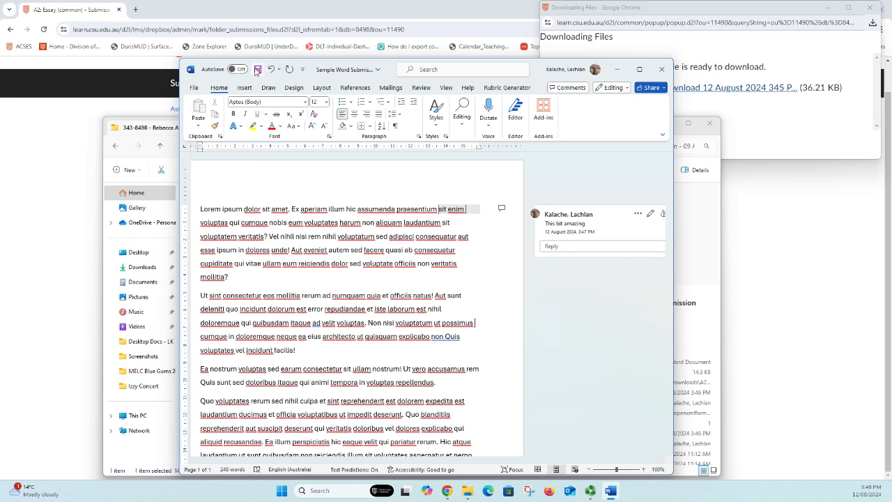
click(661, 69)
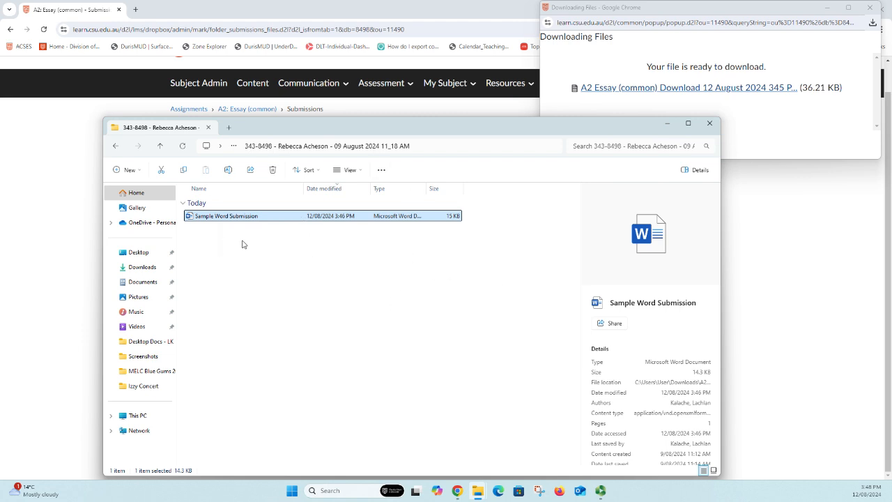
click(159, 146)
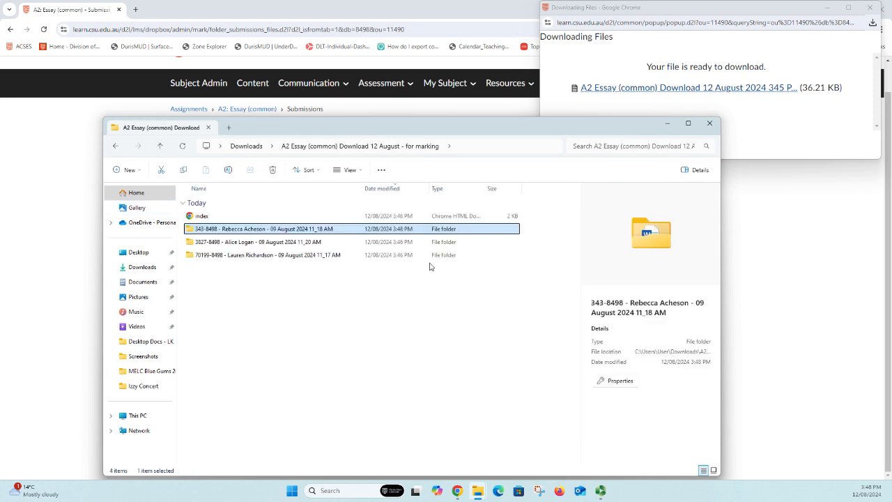
Open Sample Word Submission from the student folder ending "11_20 AM" in Word and enable editing
double_click(286, 241)
click(249, 218)
double_click(248, 218)
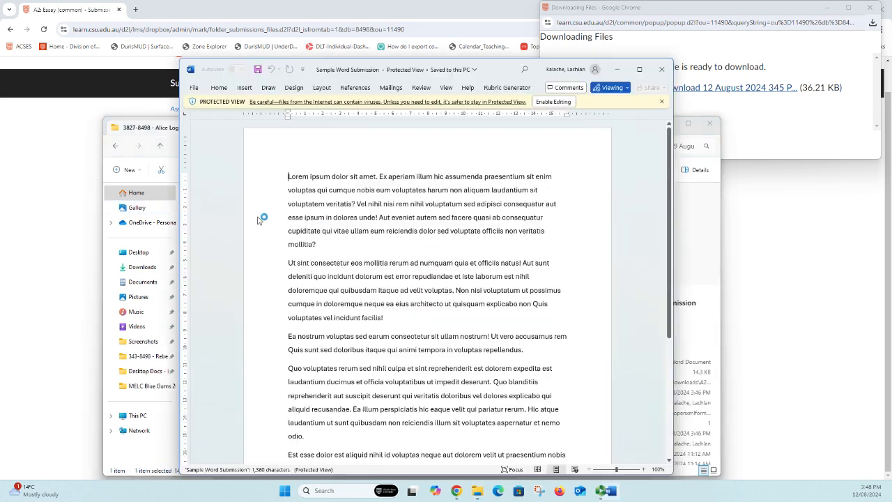
drag(288, 176, 475, 233)
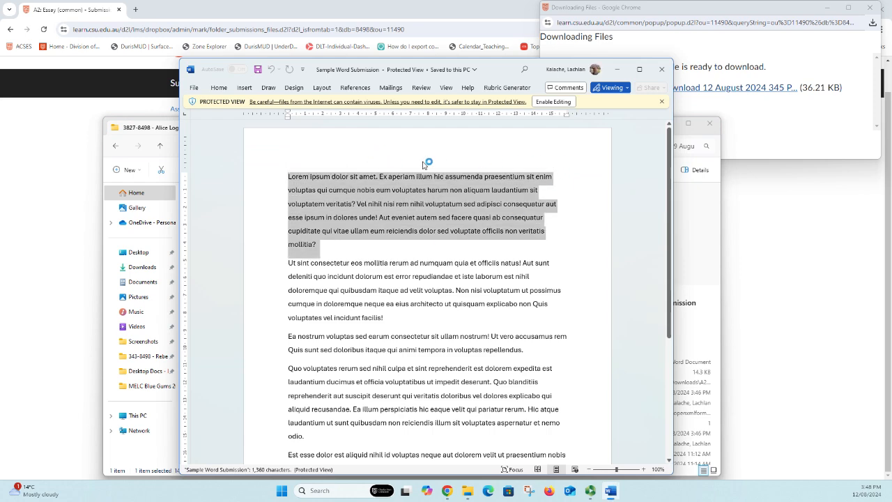
click(553, 102)
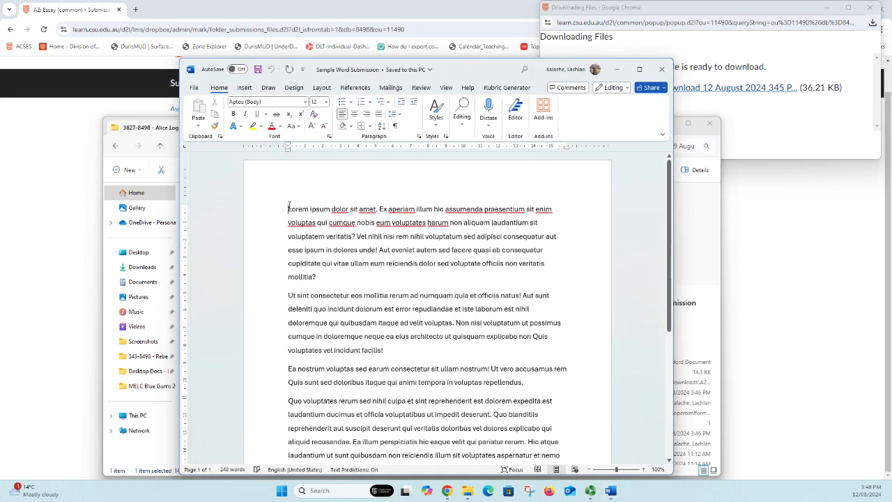
Highlight the essay's first paragraph in yellow, then save and close the document
drag(286, 209, 317, 278)
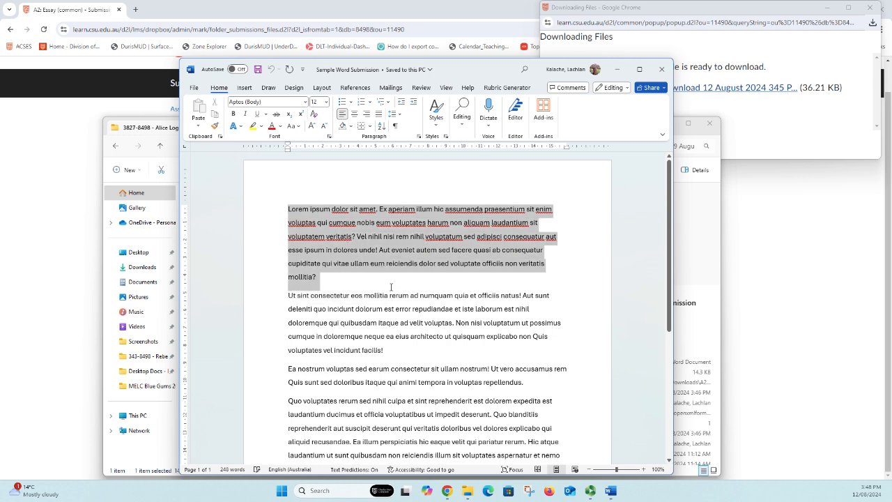
click(253, 128)
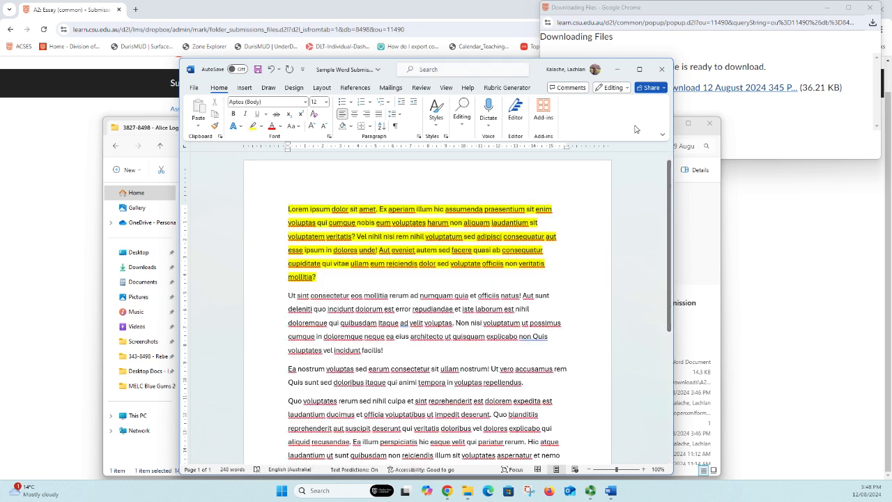
click(258, 69)
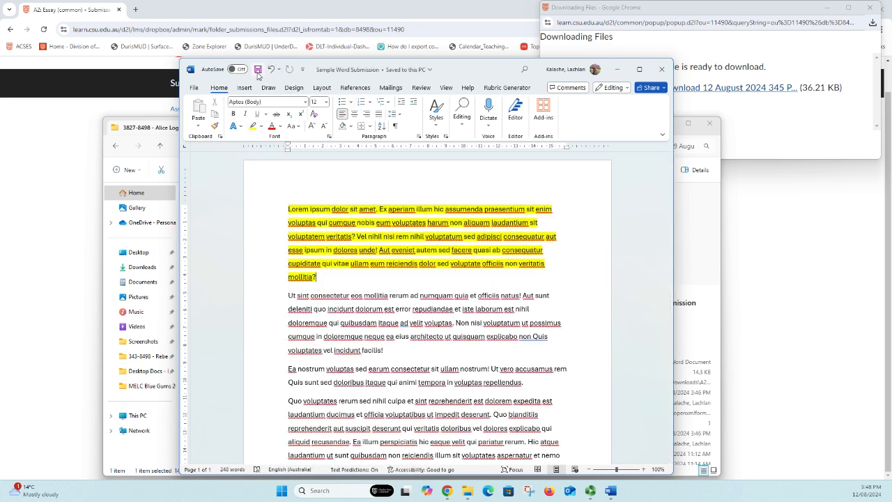
click(660, 70)
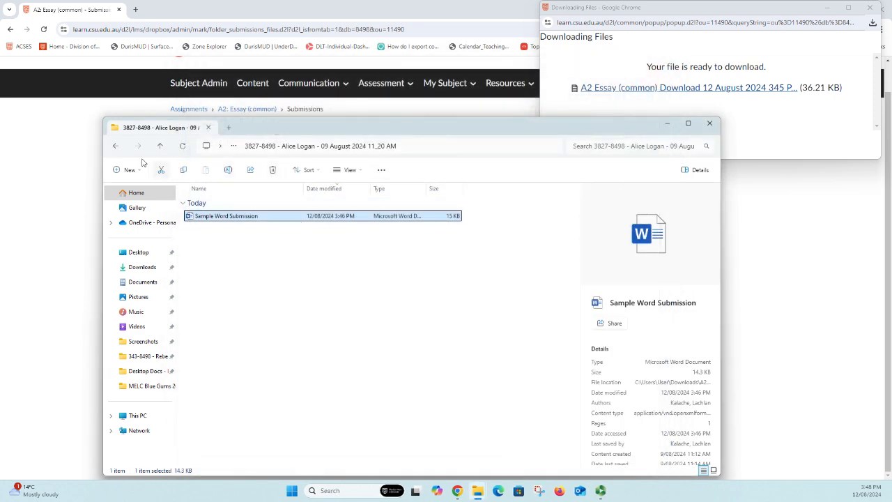
Return to the extracted "for marking" folder and open Sample Word Submission from the student folder ending "11_17 AM" for editing
click(161, 147)
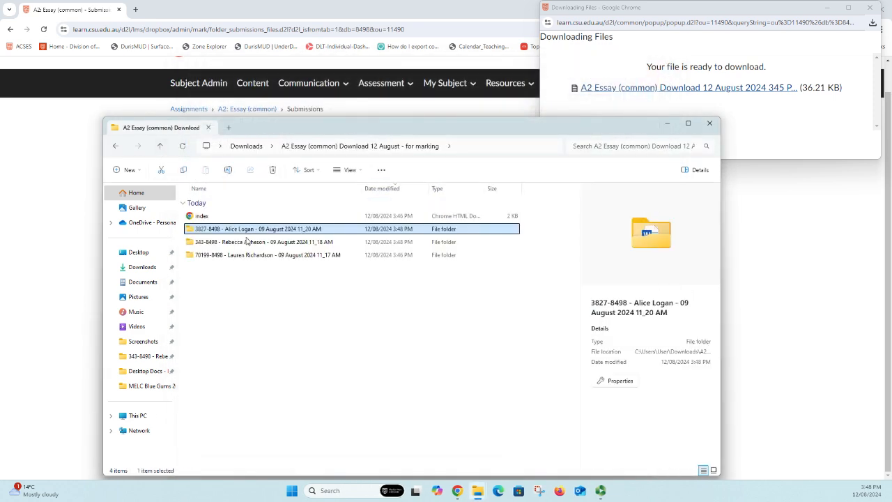
double_click(240, 256)
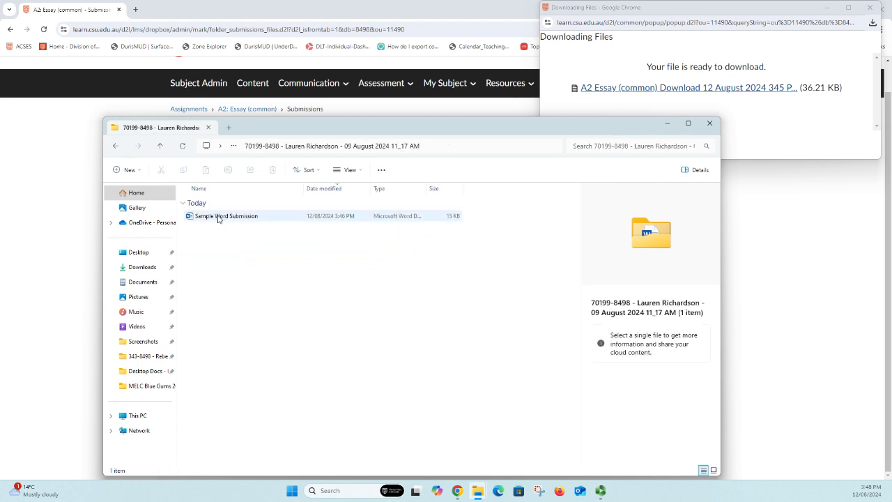
double_click(220, 217)
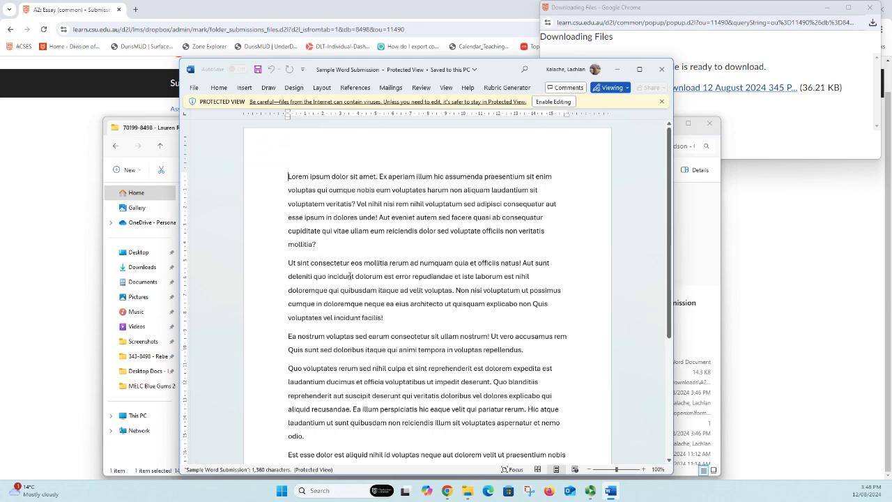
drag(289, 262, 450, 313)
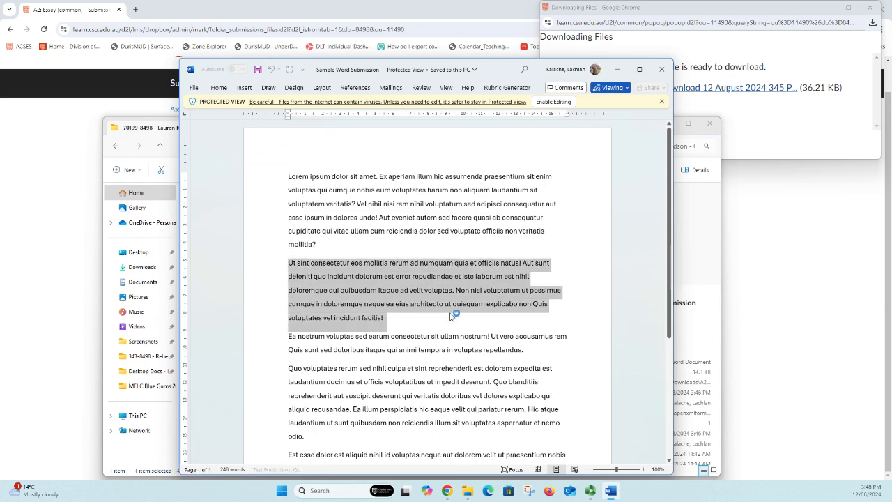
click(553, 102)
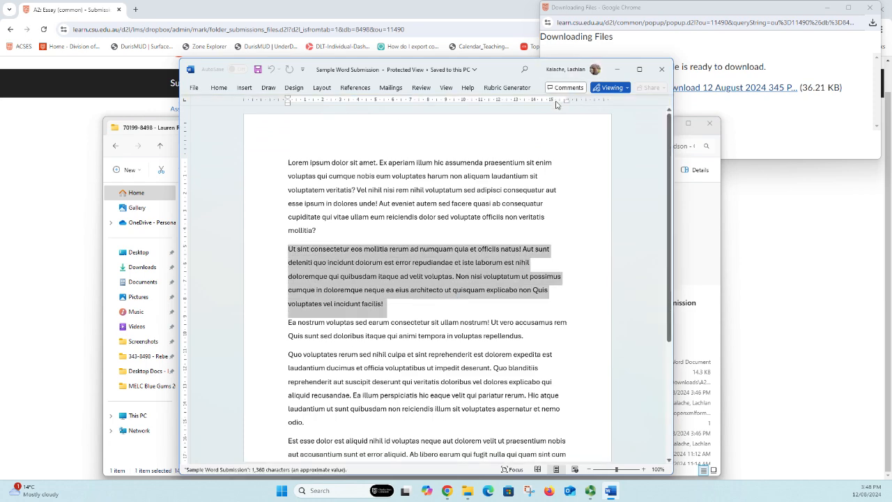
Highlight the essay's second paragraph in bright green, and save and close the document
drag(289, 295, 443, 355)
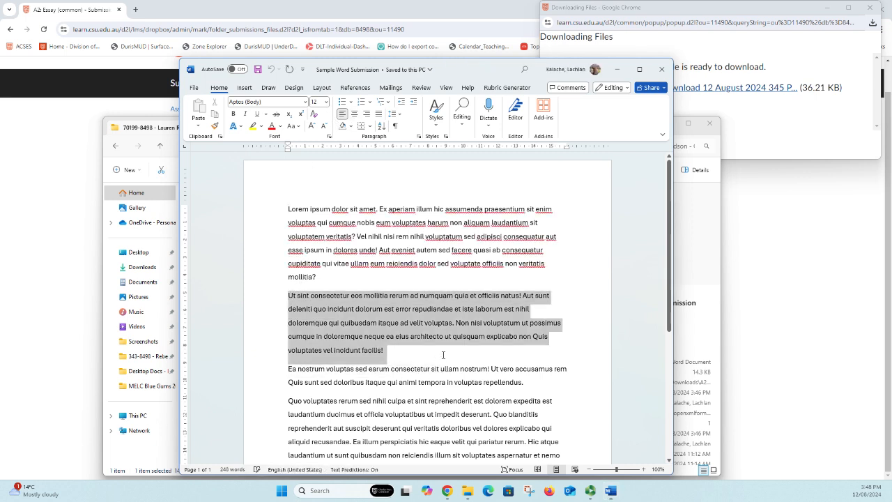
click(261, 126)
click(269, 160)
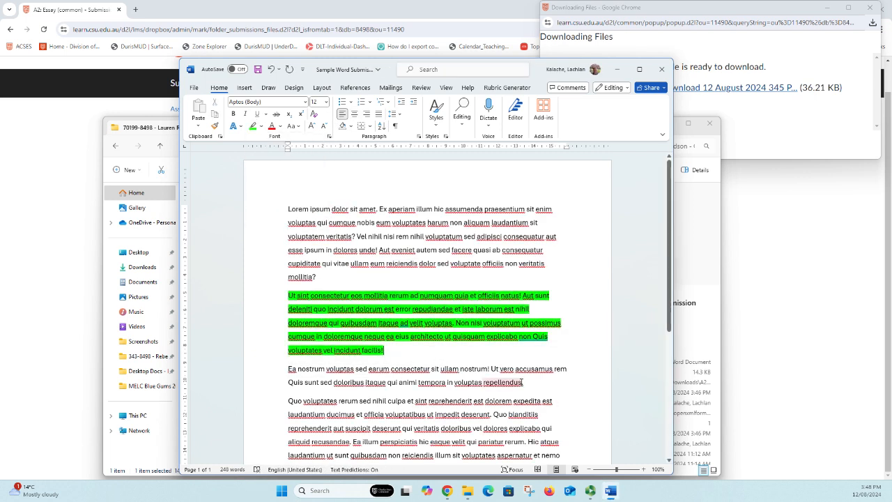
click(263, 71)
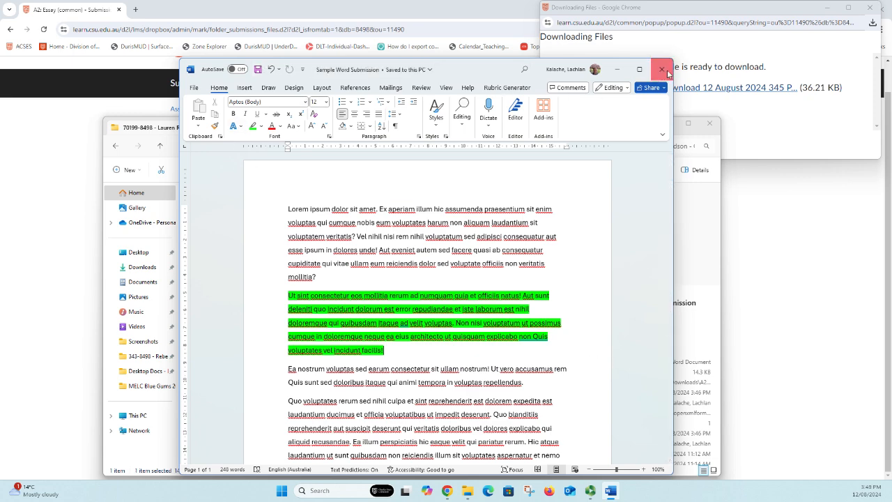
click(667, 70)
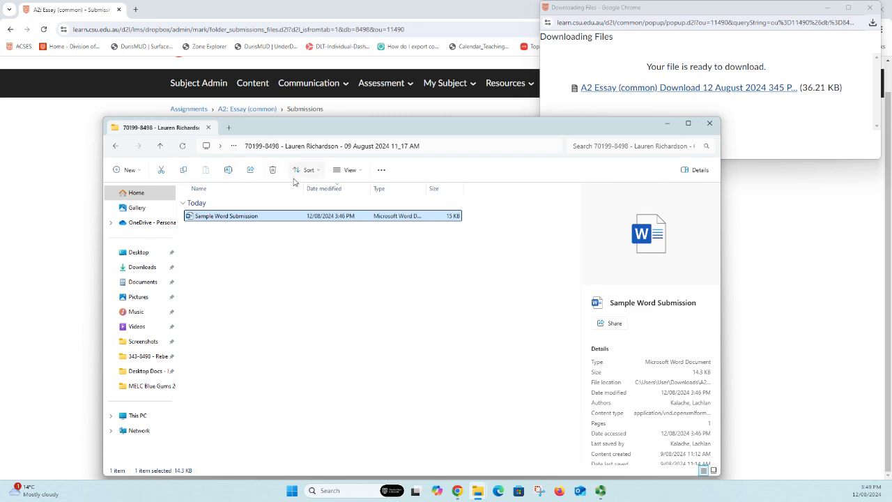
Go back up to Downloads and rename the extracted "for marking" folder as "A2 Essay (common) Download 12 August - marked"
click(161, 147)
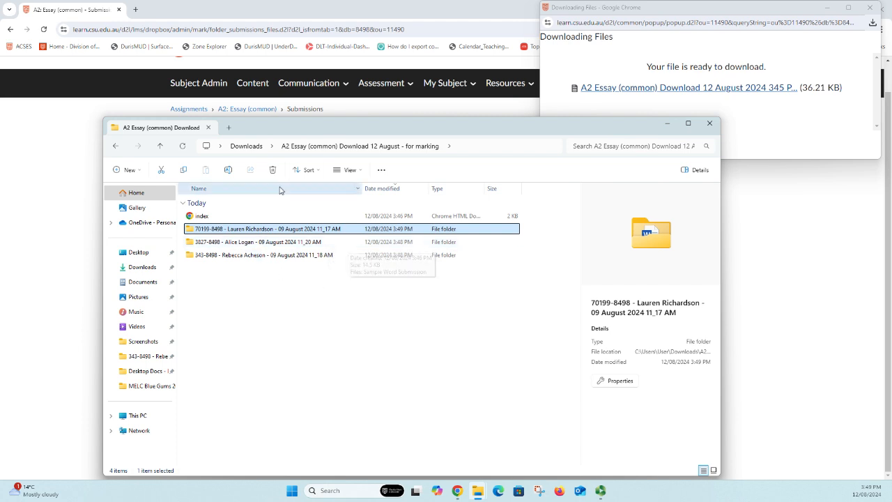
click(161, 147)
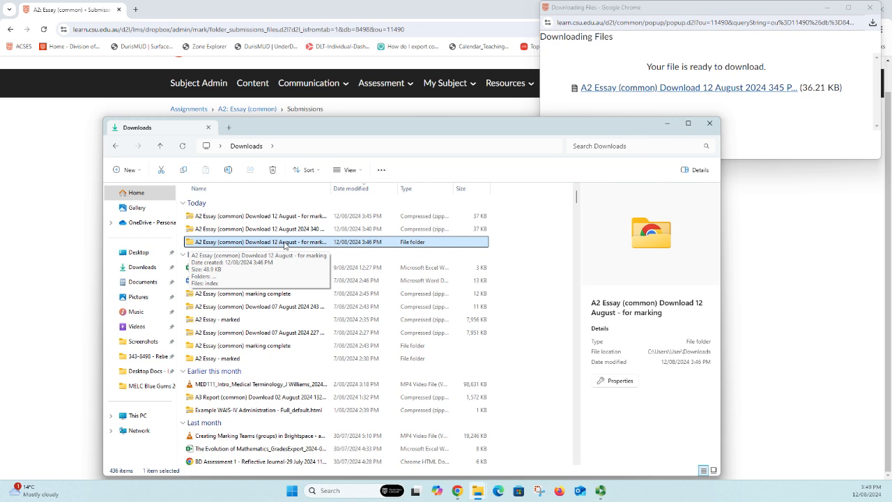
click(313, 243)
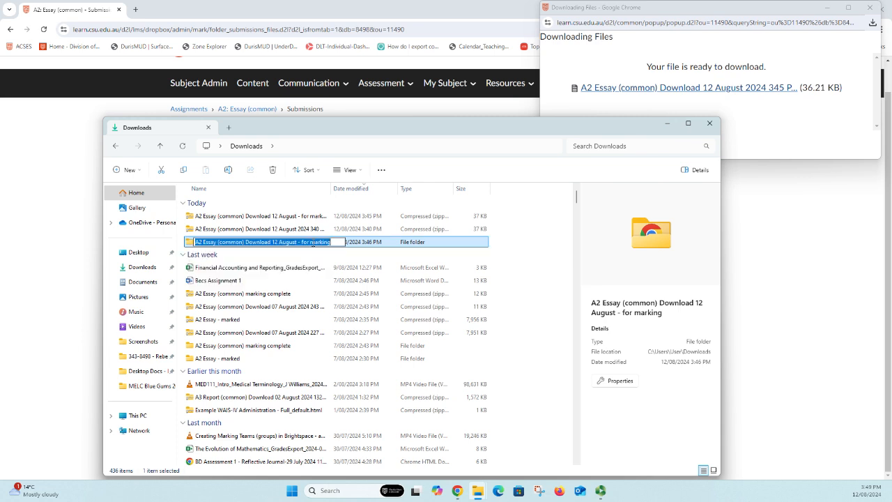
key(Right)
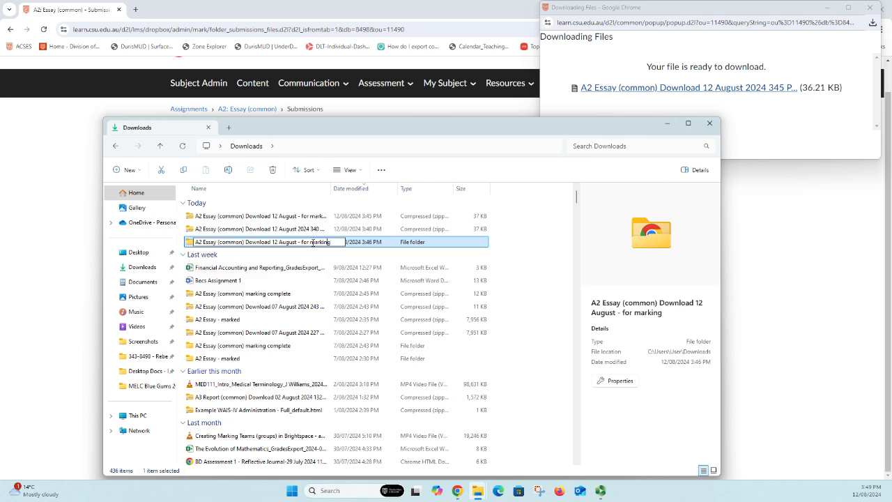
key(BackSpace)
key(BackSpace)
key(BackSpace)
key(BackSpace)
text(ed)
key(Return)
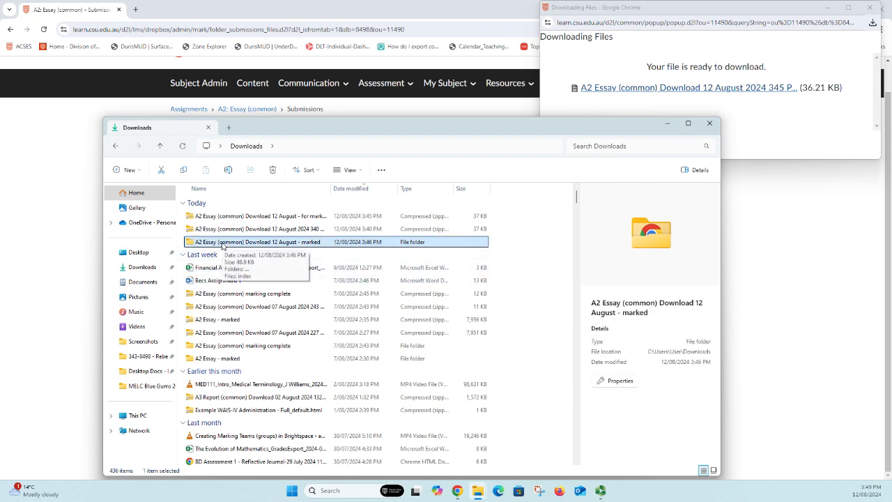
Compress the "marked" folder to a ZIP file named "A2 Essay (common) Download 12 August - marked"
right_click(222, 245)
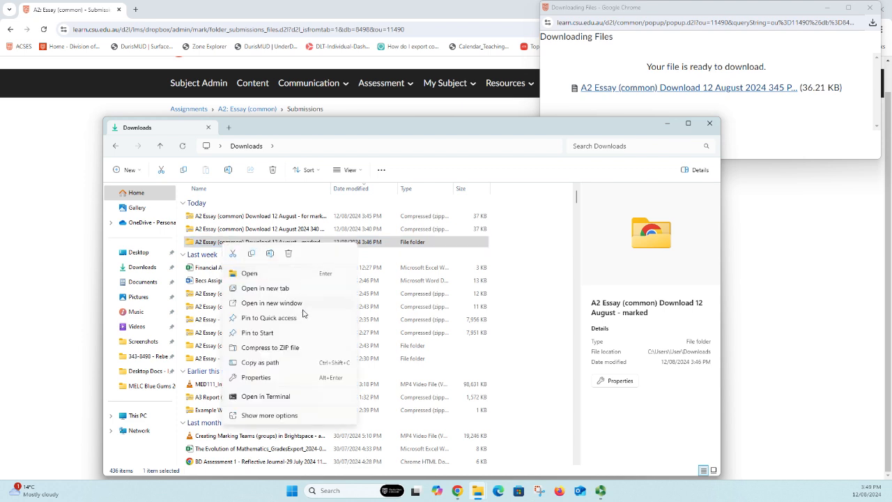
click(259, 349)
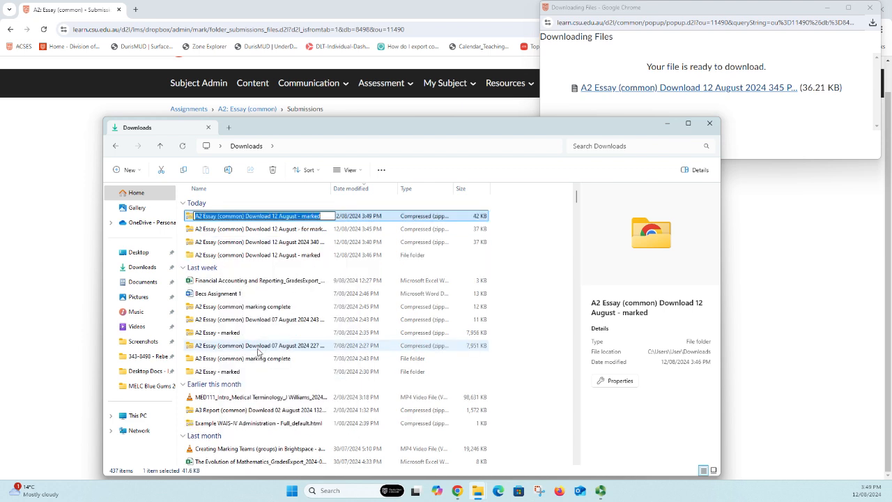
key(Return)
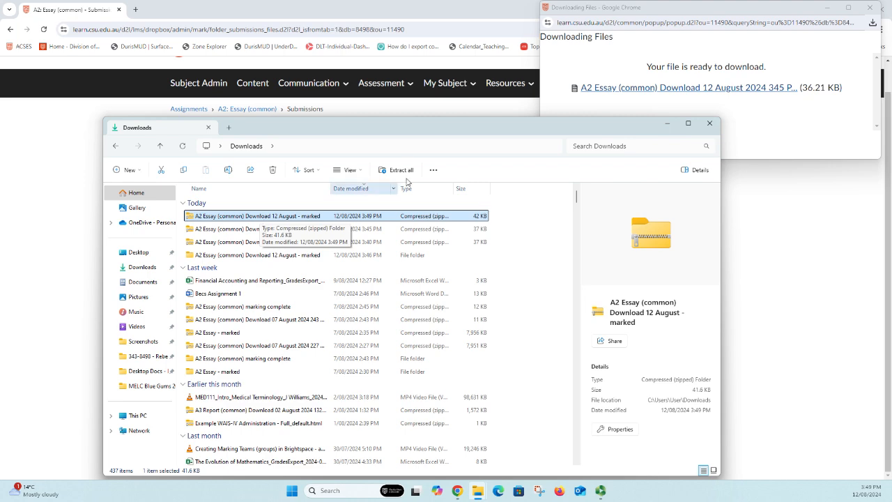
Move the Downloads window off the submissions page, and close the second Downloads window and the Downloading Files pop-up
drag(173, 130, 386, 130)
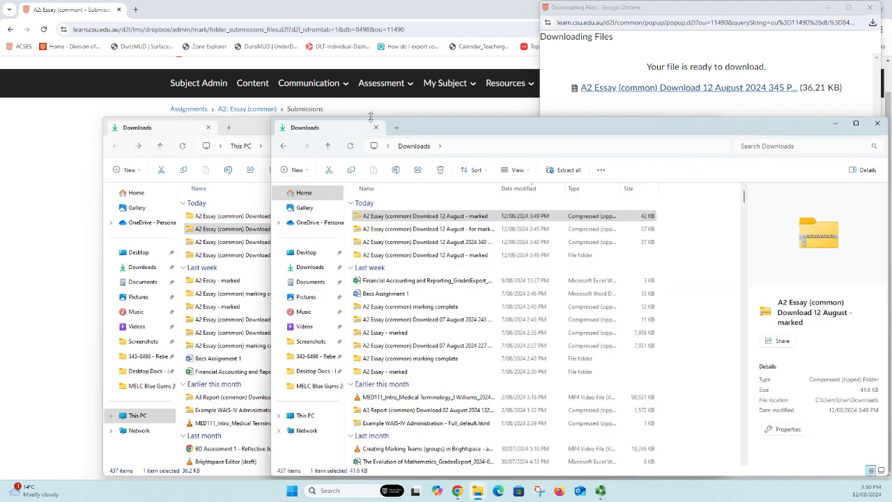
drag(463, 134, 532, 360)
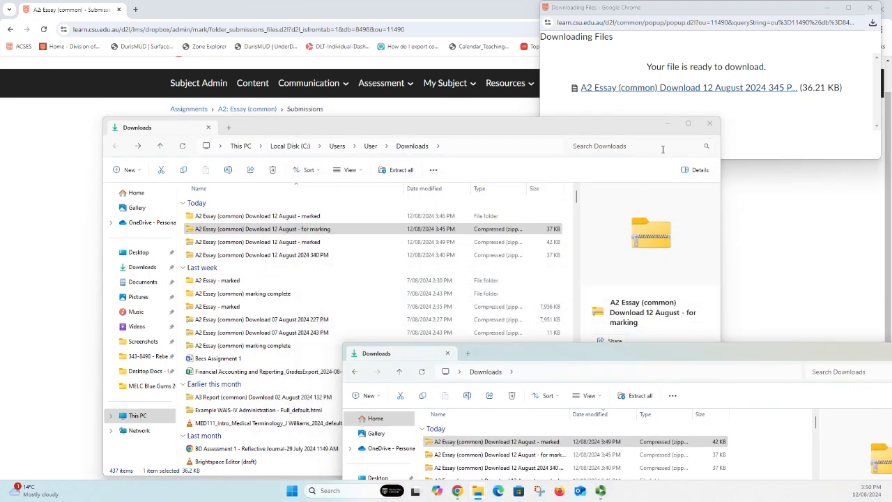
click(709, 123)
click(870, 7)
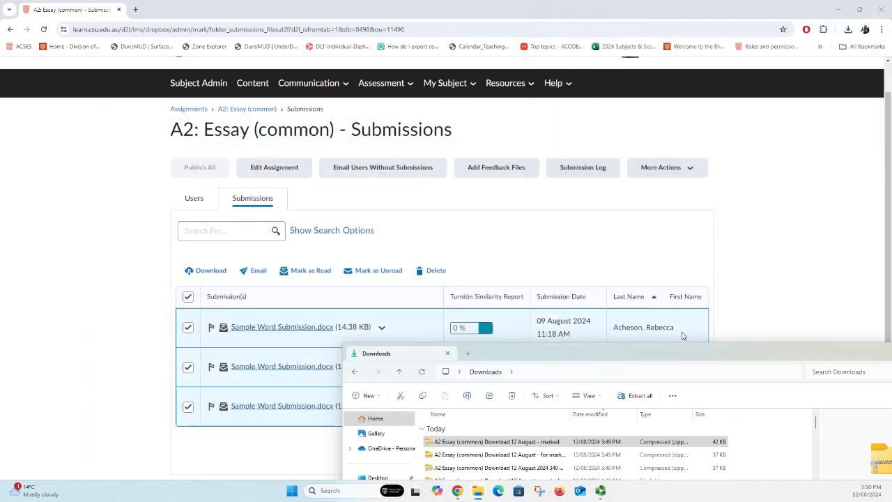
drag(607, 357, 546, 486)
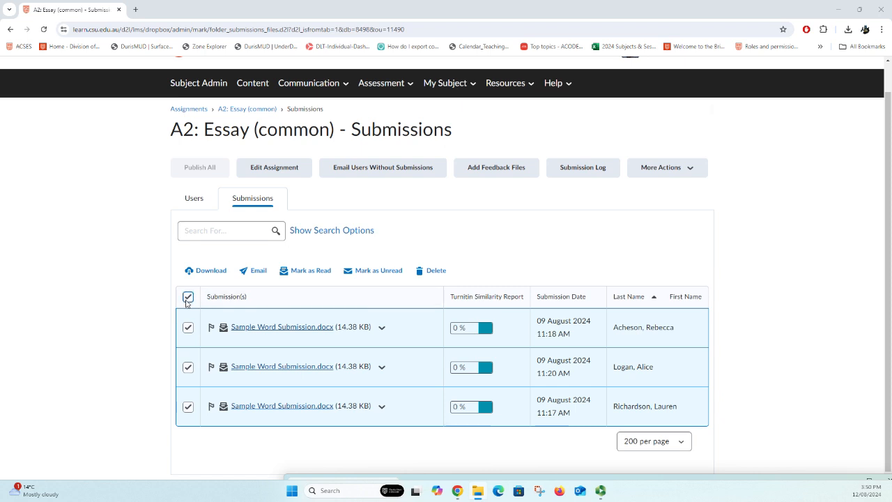
Deselect all submissions and add the "A2 Essay (common) Download 12 August - marked" zip from Downloads as feedback files
click(187, 300)
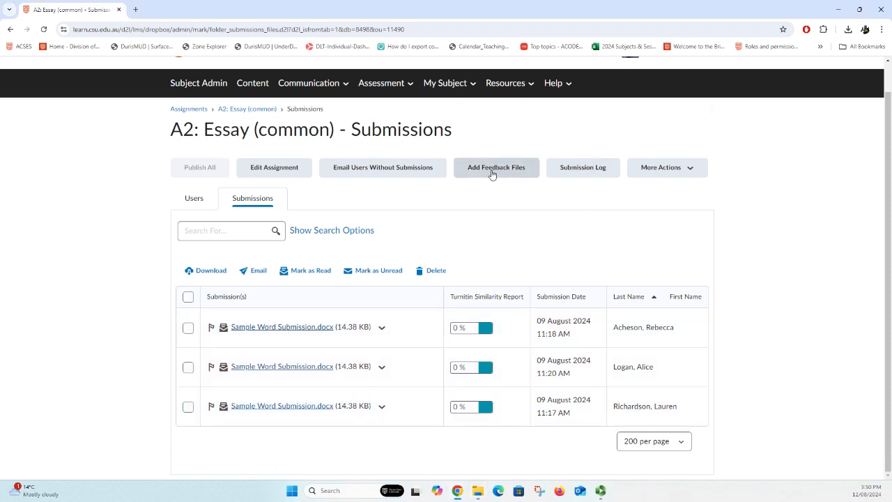
click(493, 173)
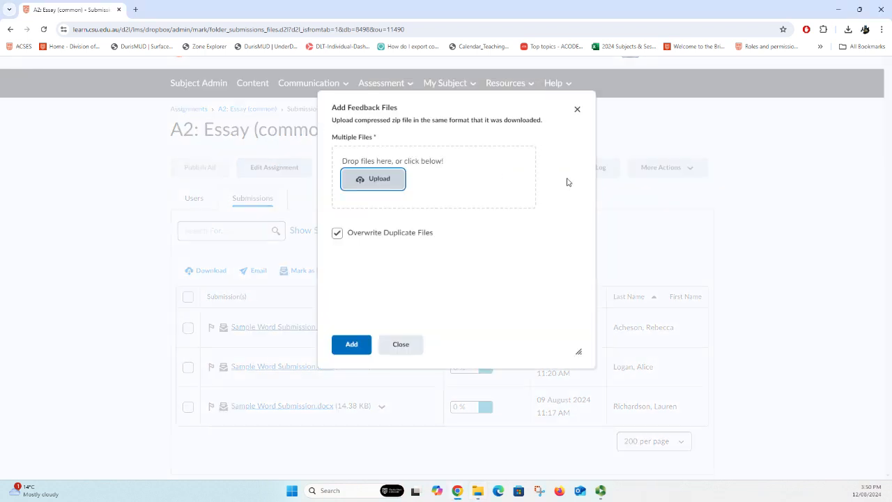
click(472, 496)
drag(561, 481, 530, 347)
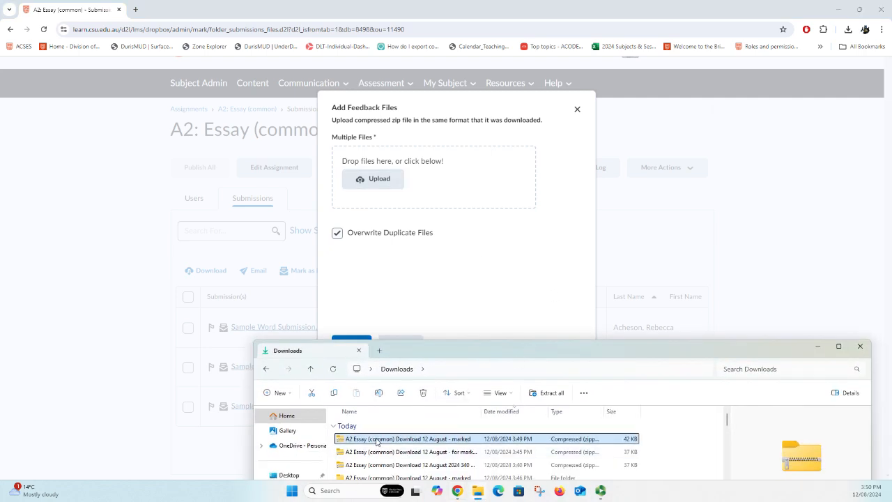
click(402, 443)
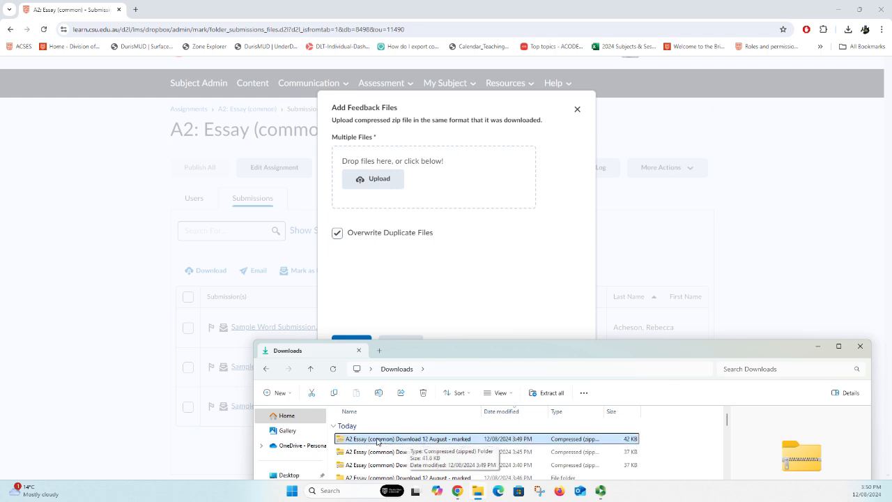
drag(380, 443, 427, 187)
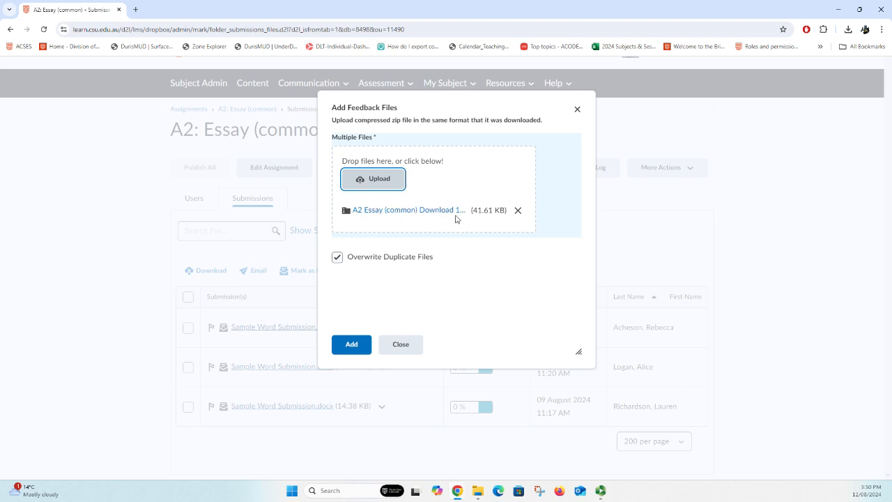
click(354, 353)
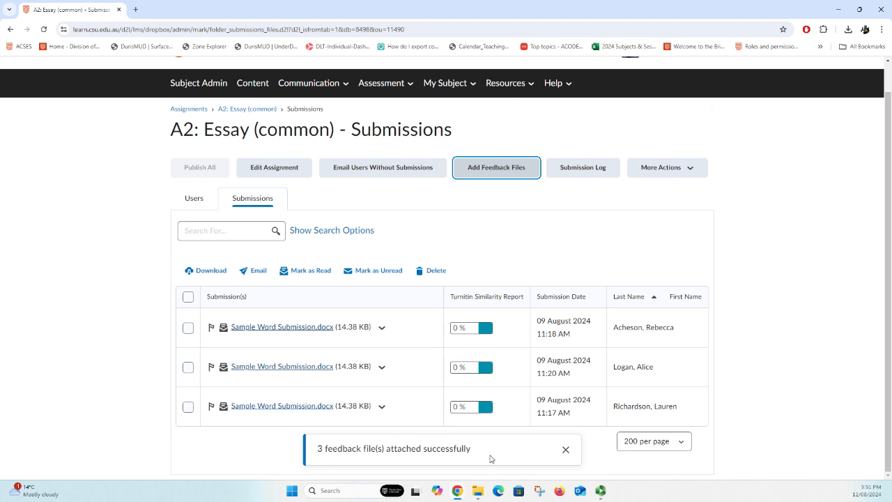
click(566, 450)
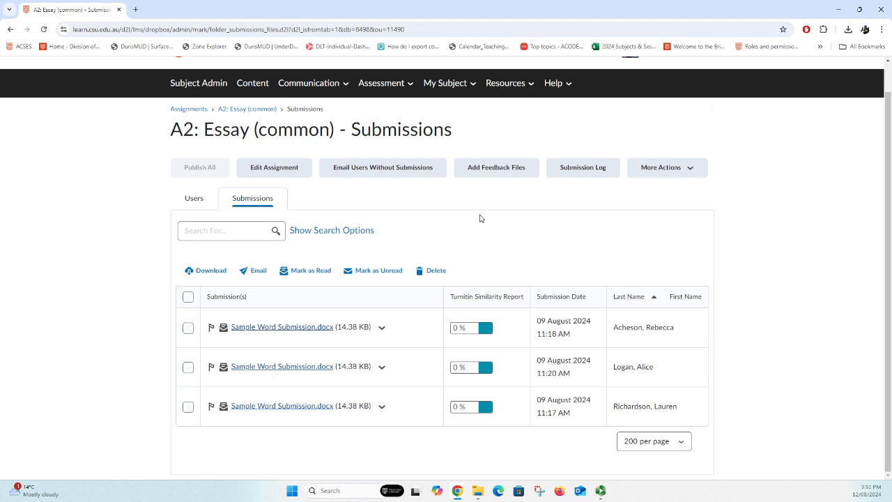
Switch to the list of users and open the evaluation of the first student marked as having a saved draft
click(190, 201)
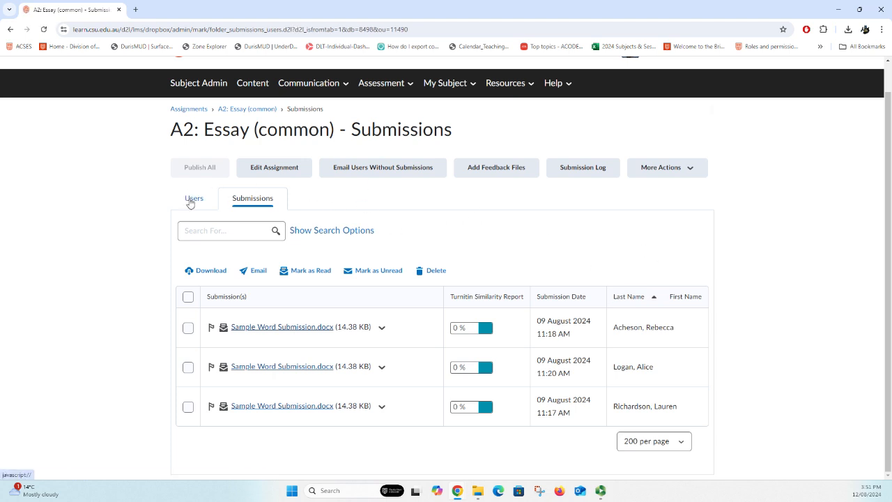
scroll(641, 344, down, 2)
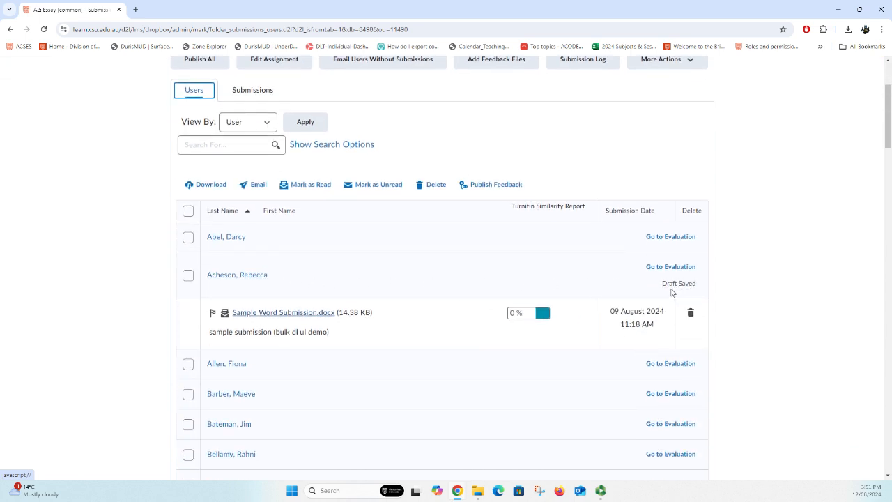
mouse_move(677, 286)
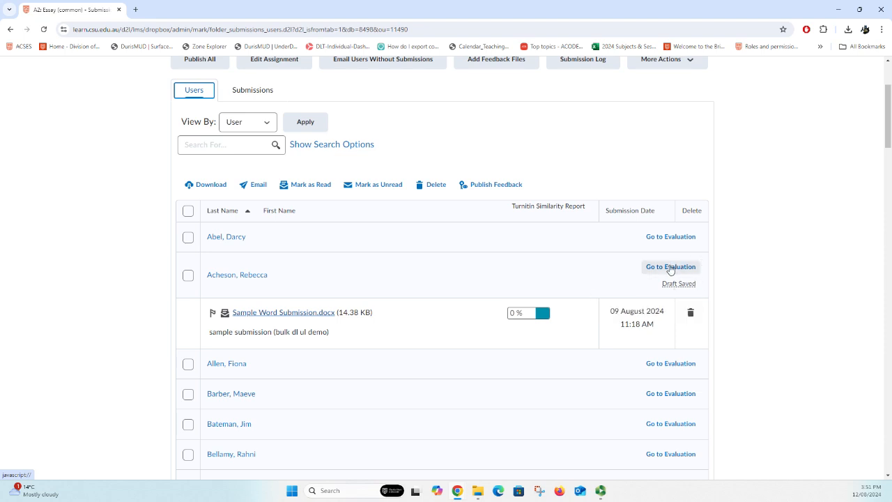
click(671, 267)
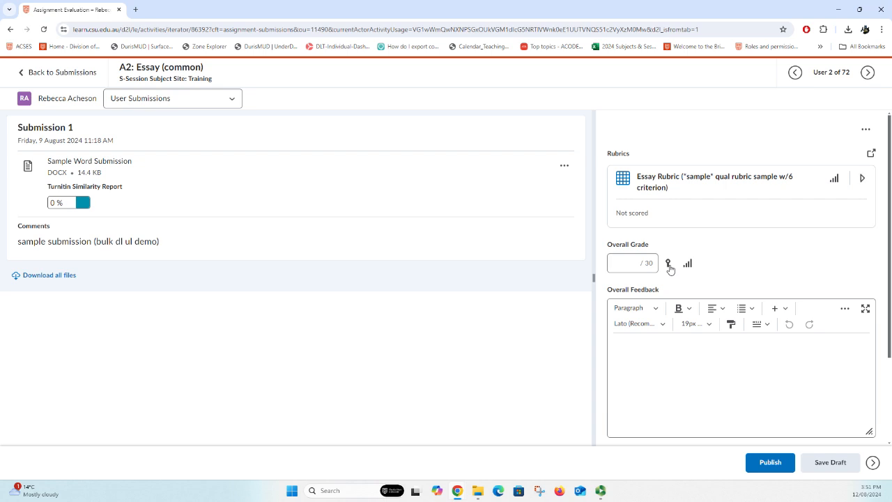
Open the attached feedback file "Sample Word Submission.docx" in Word to check the marker's comment, and close it
scroll(718, 336, down, 2)
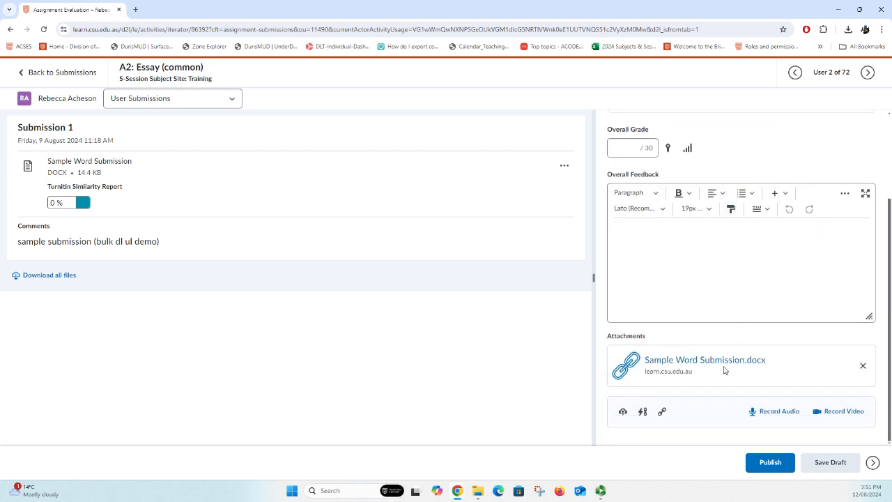
scroll(706, 361, up, 2)
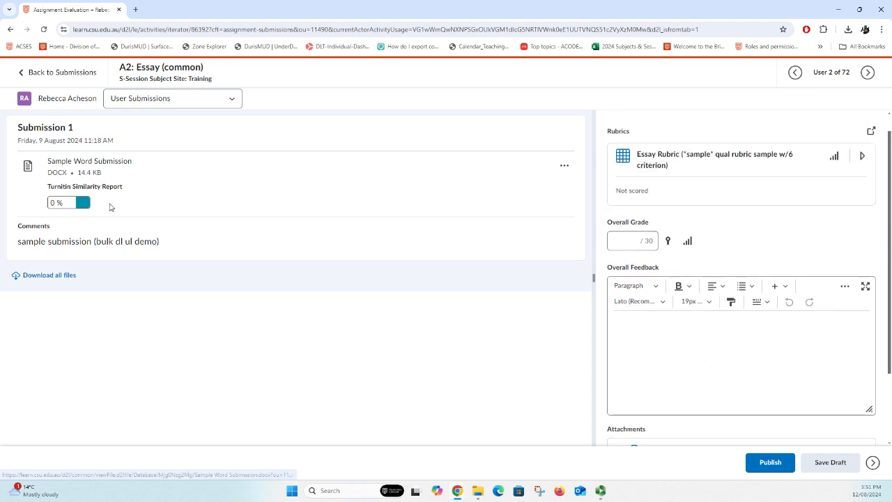
scroll(659, 309, down, 2)
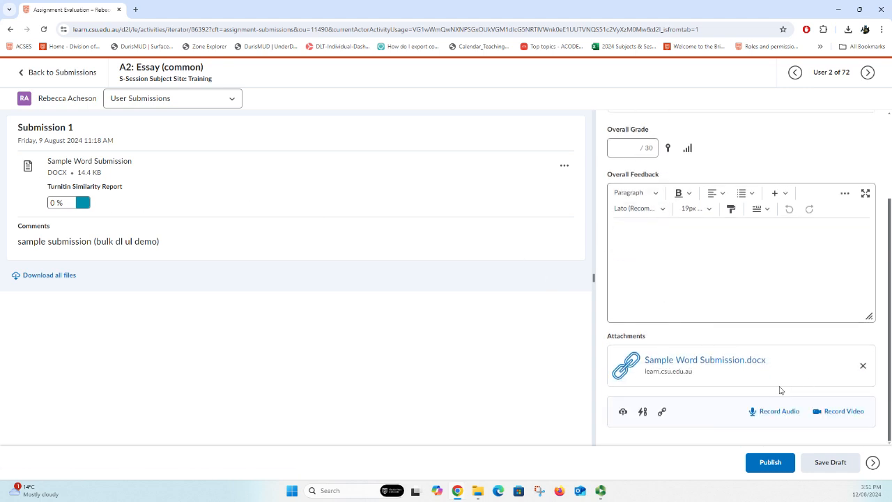
click(666, 364)
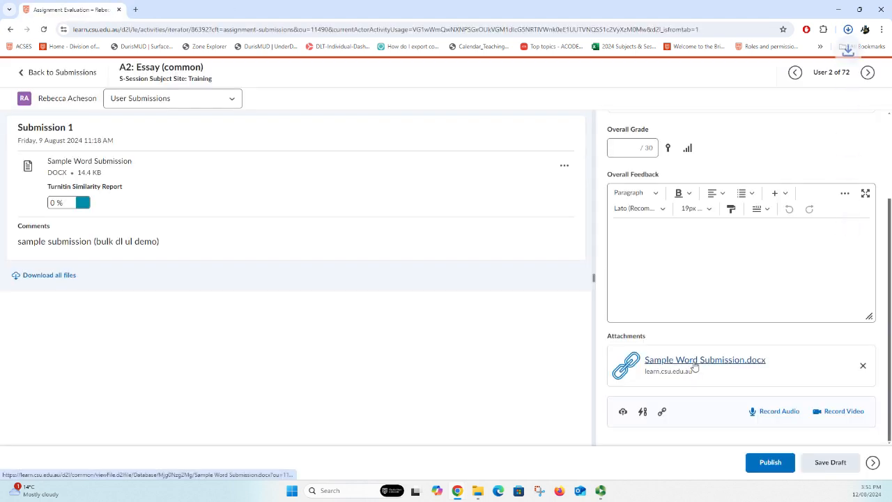
click(775, 50)
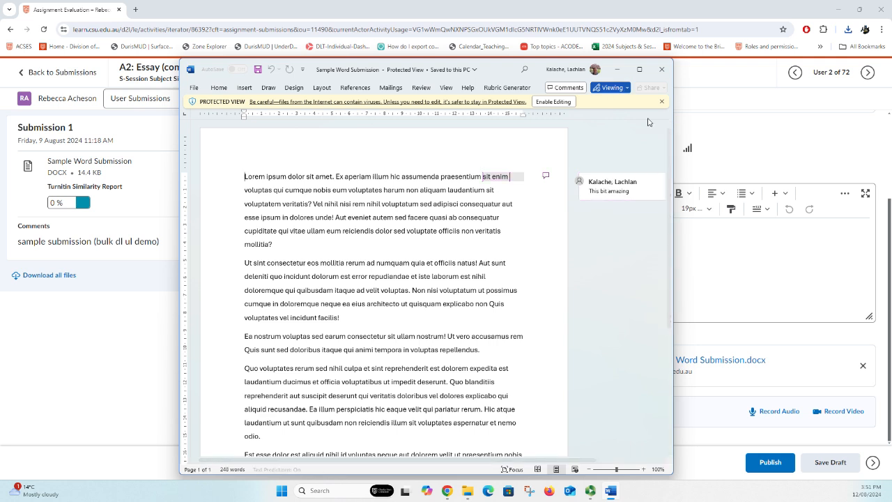
click(661, 72)
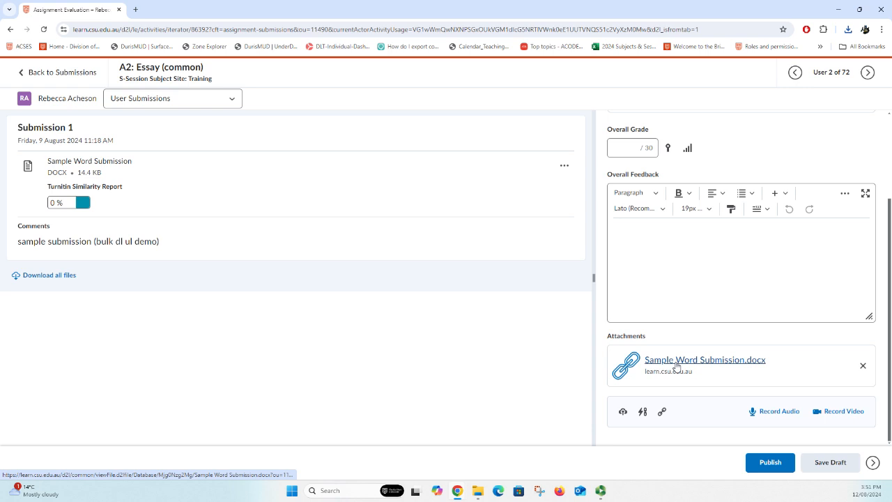
Set the student's overall grade to 24 out of 30
scroll(697, 275, up, 2)
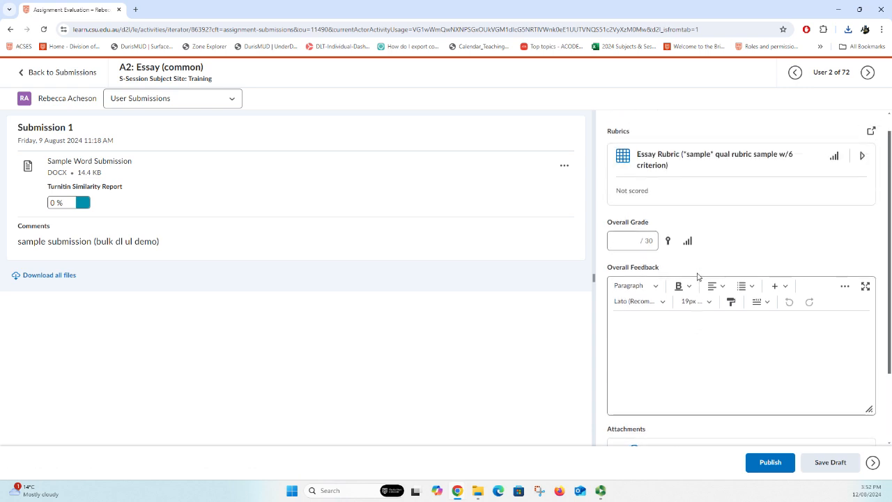
click(626, 237)
scroll(759, 369, down, 2)
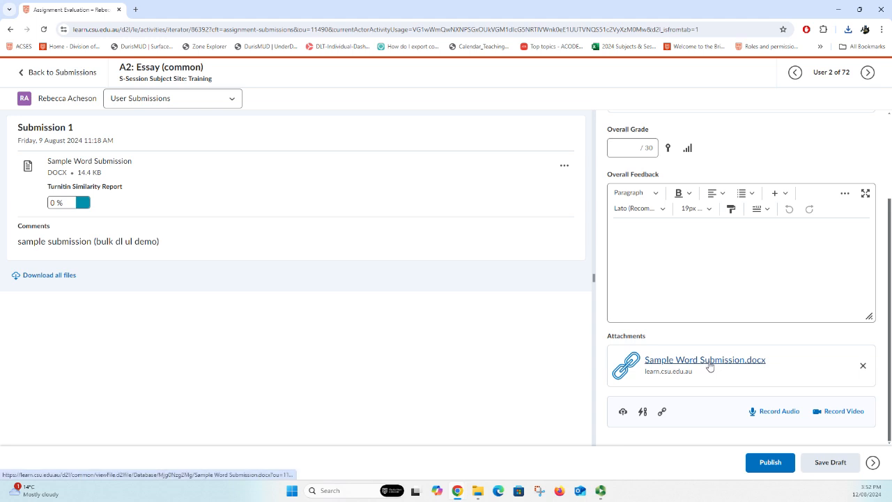
scroll(708, 366, up, 1)
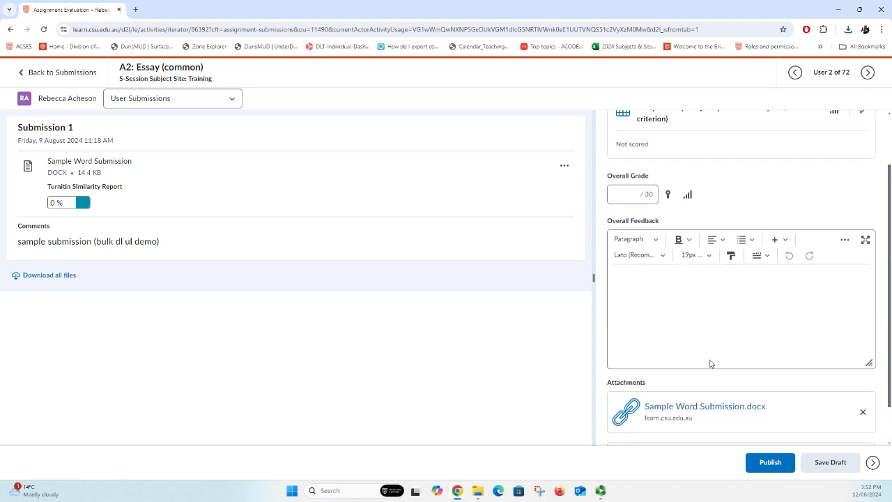
click(619, 194)
click(622, 196)
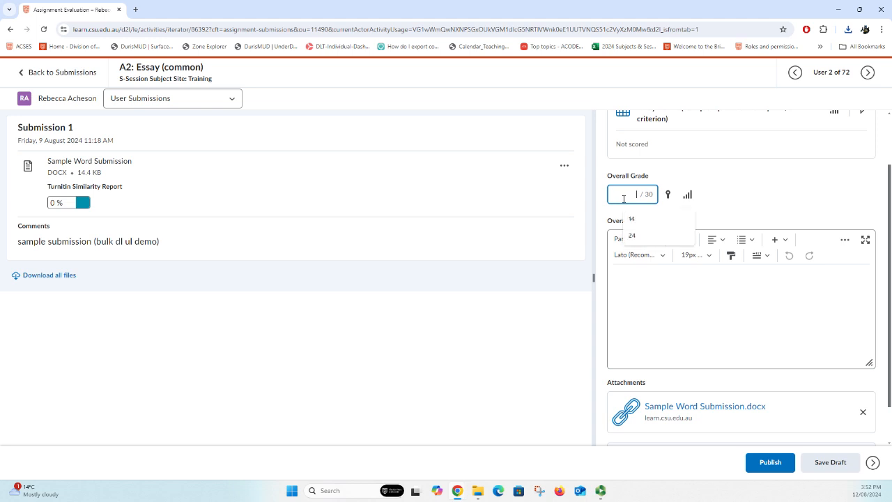
text(24)
click(825, 208)
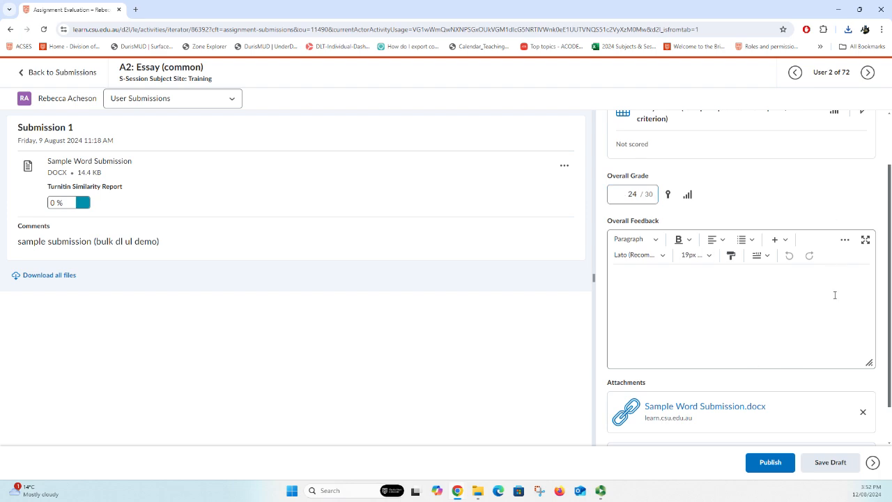
Save the evaluation as a draft and return to the list of users' submissions
scroll(836, 304, down, 1)
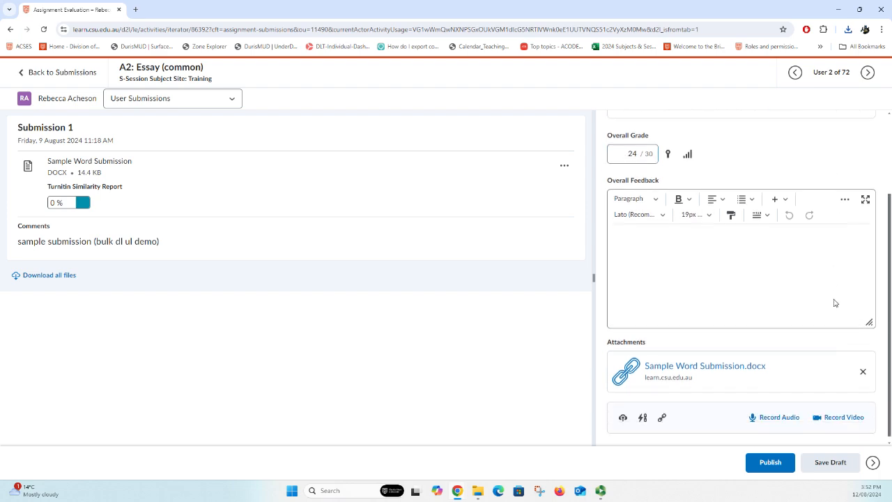
click(828, 463)
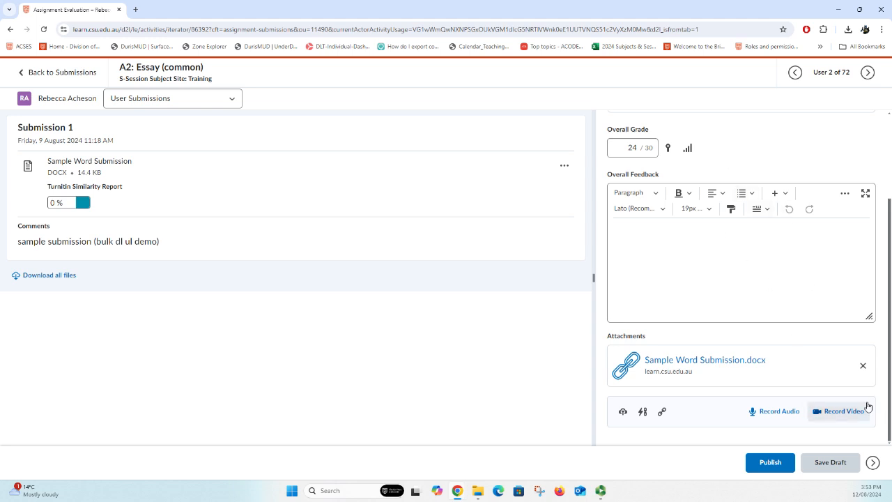
click(836, 462)
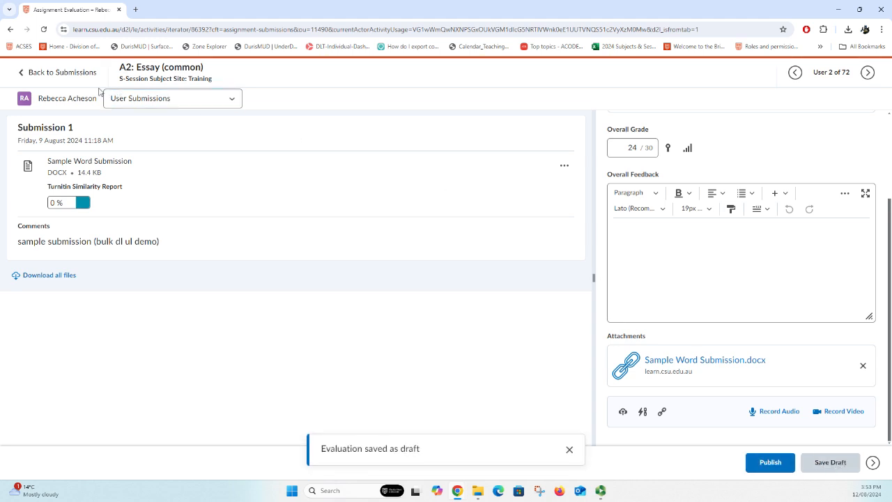
click(44, 72)
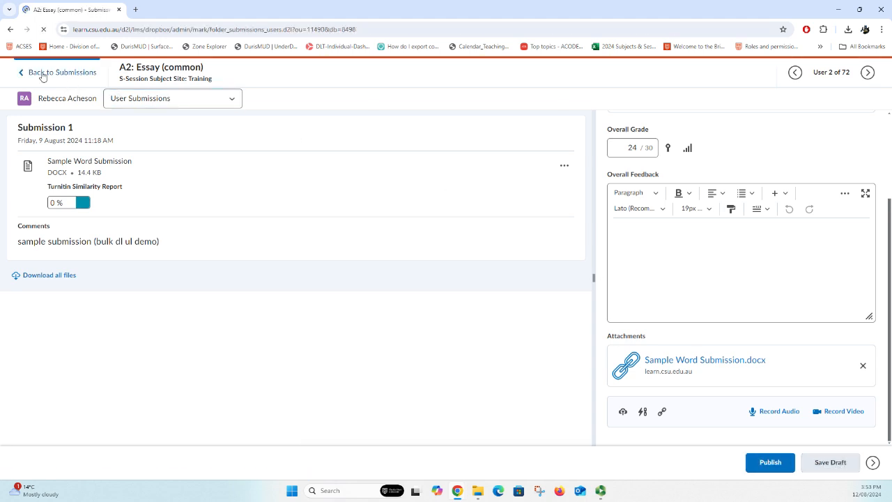
scroll(654, 312, down, 2)
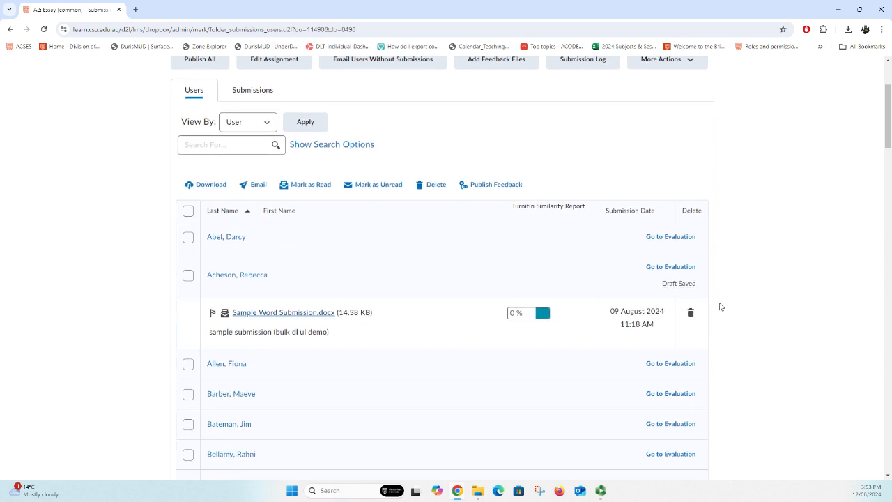